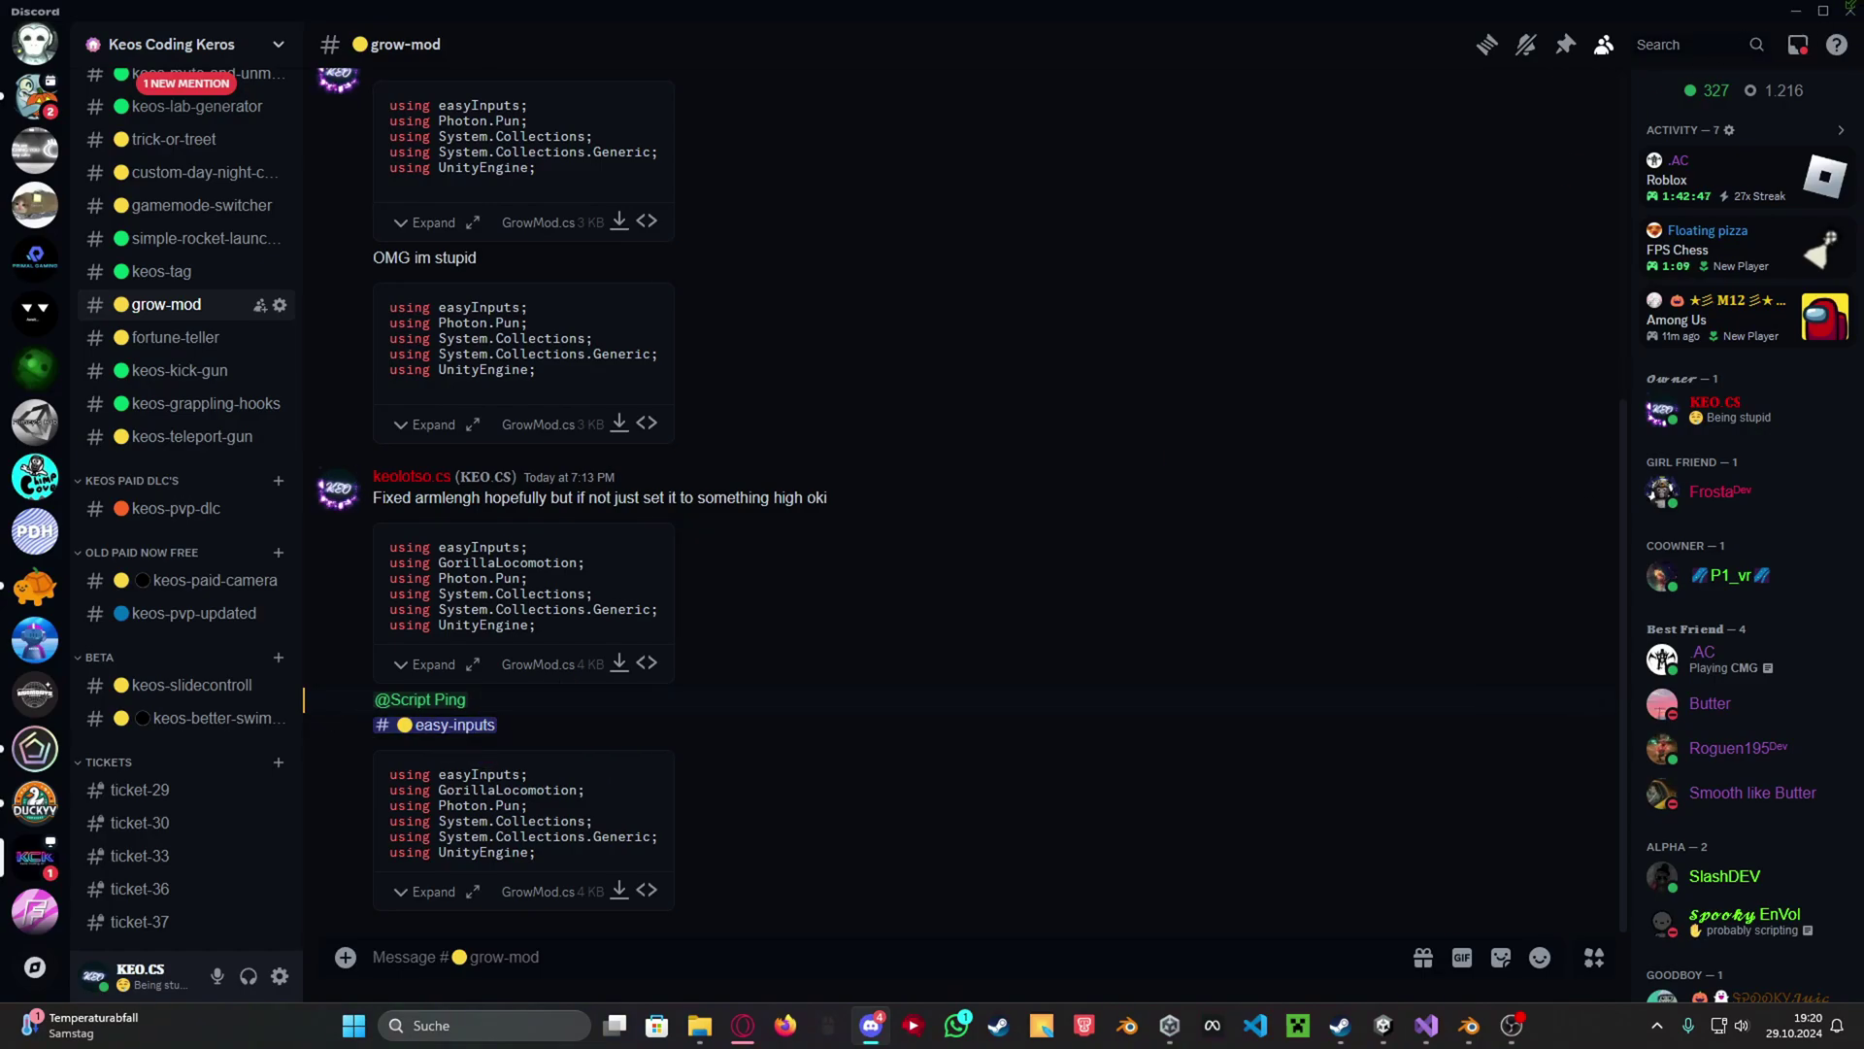
# Switch to Unity and create an empty child object named GrowMod under Managers.
pyautogui.click(1806, 19)
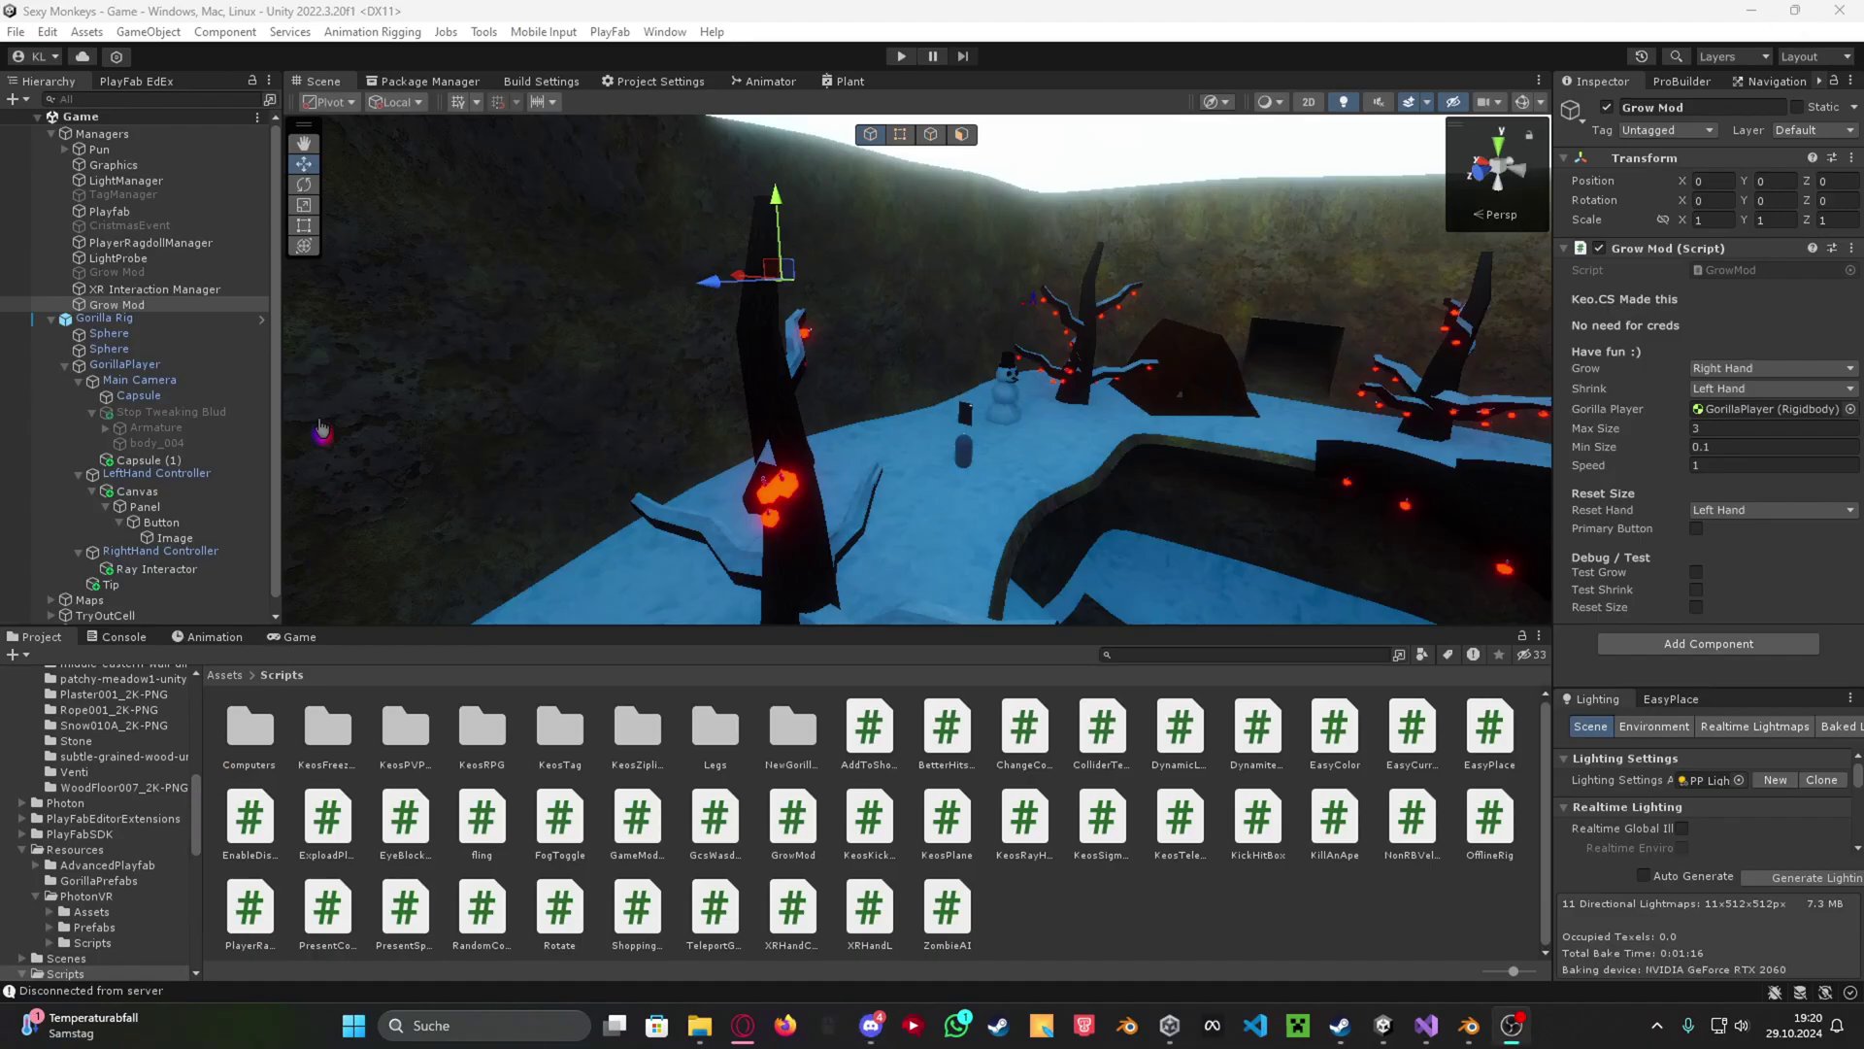
pyautogui.click(97, 136)
pyautogui.rightClick(97, 136)
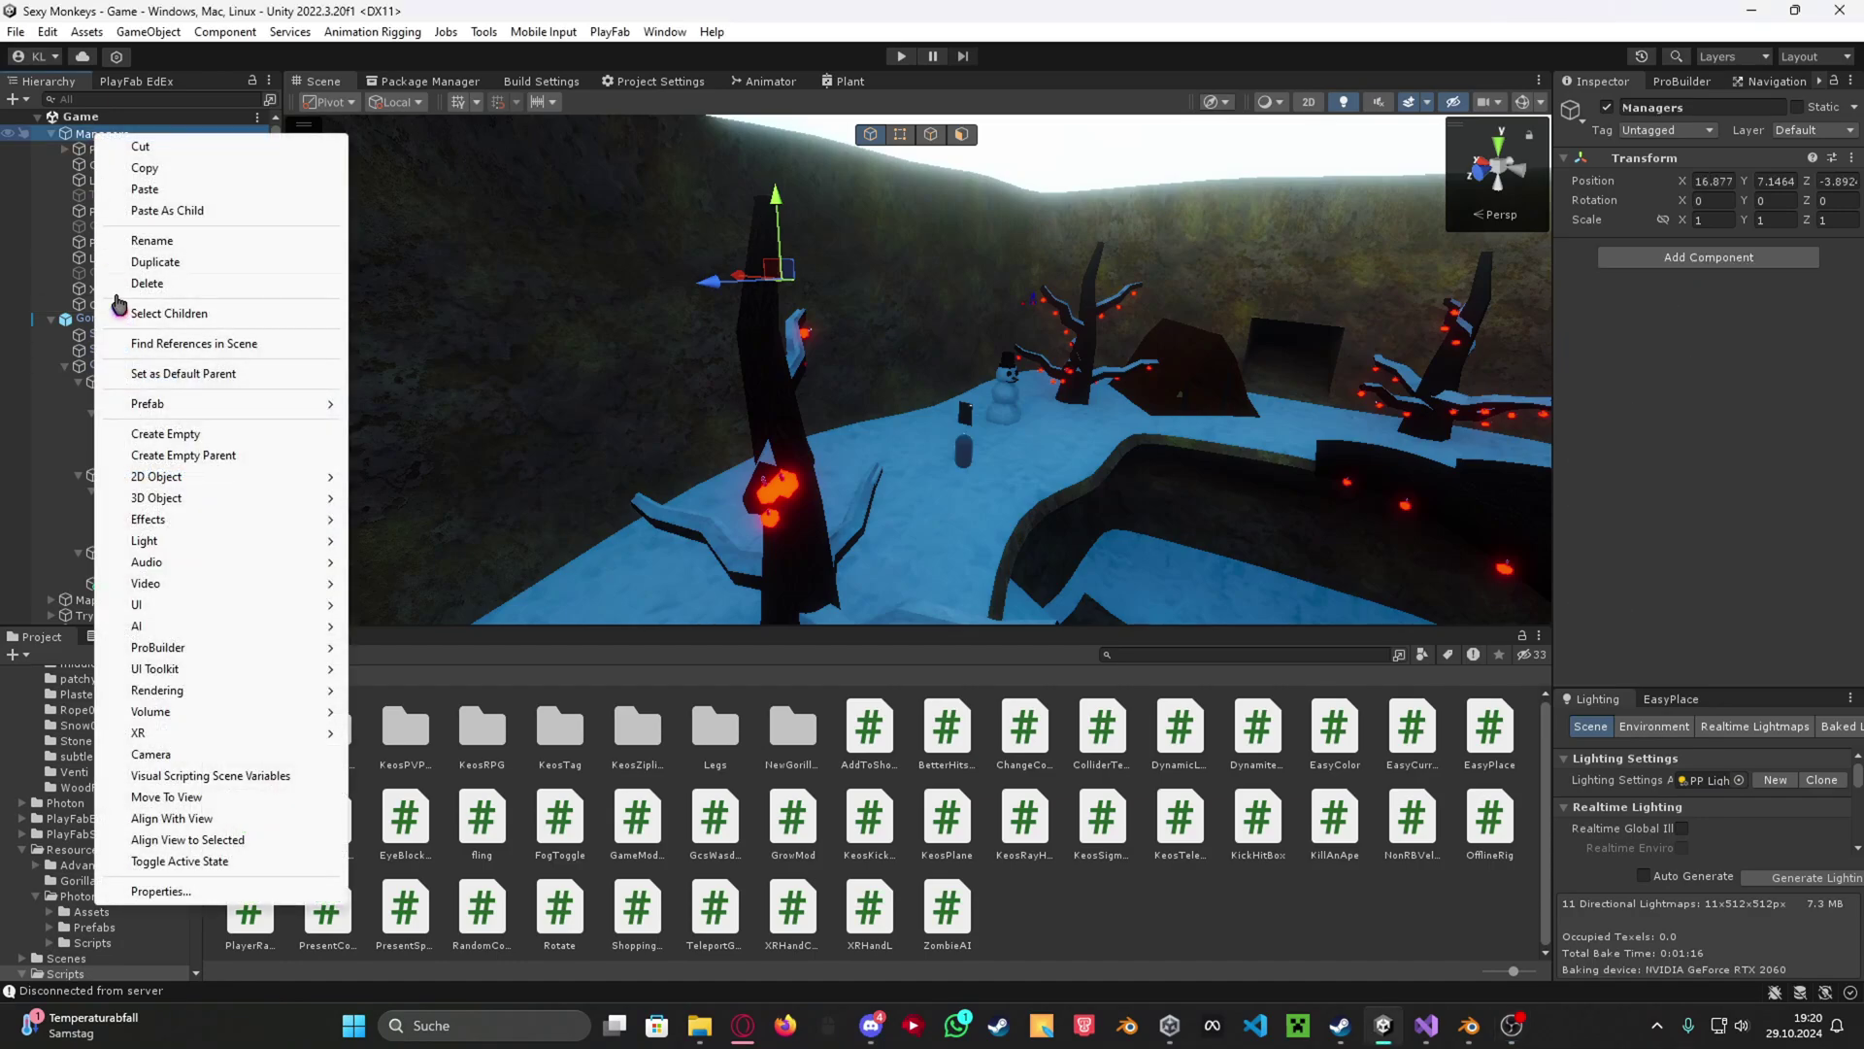
pyautogui.click(173, 434)
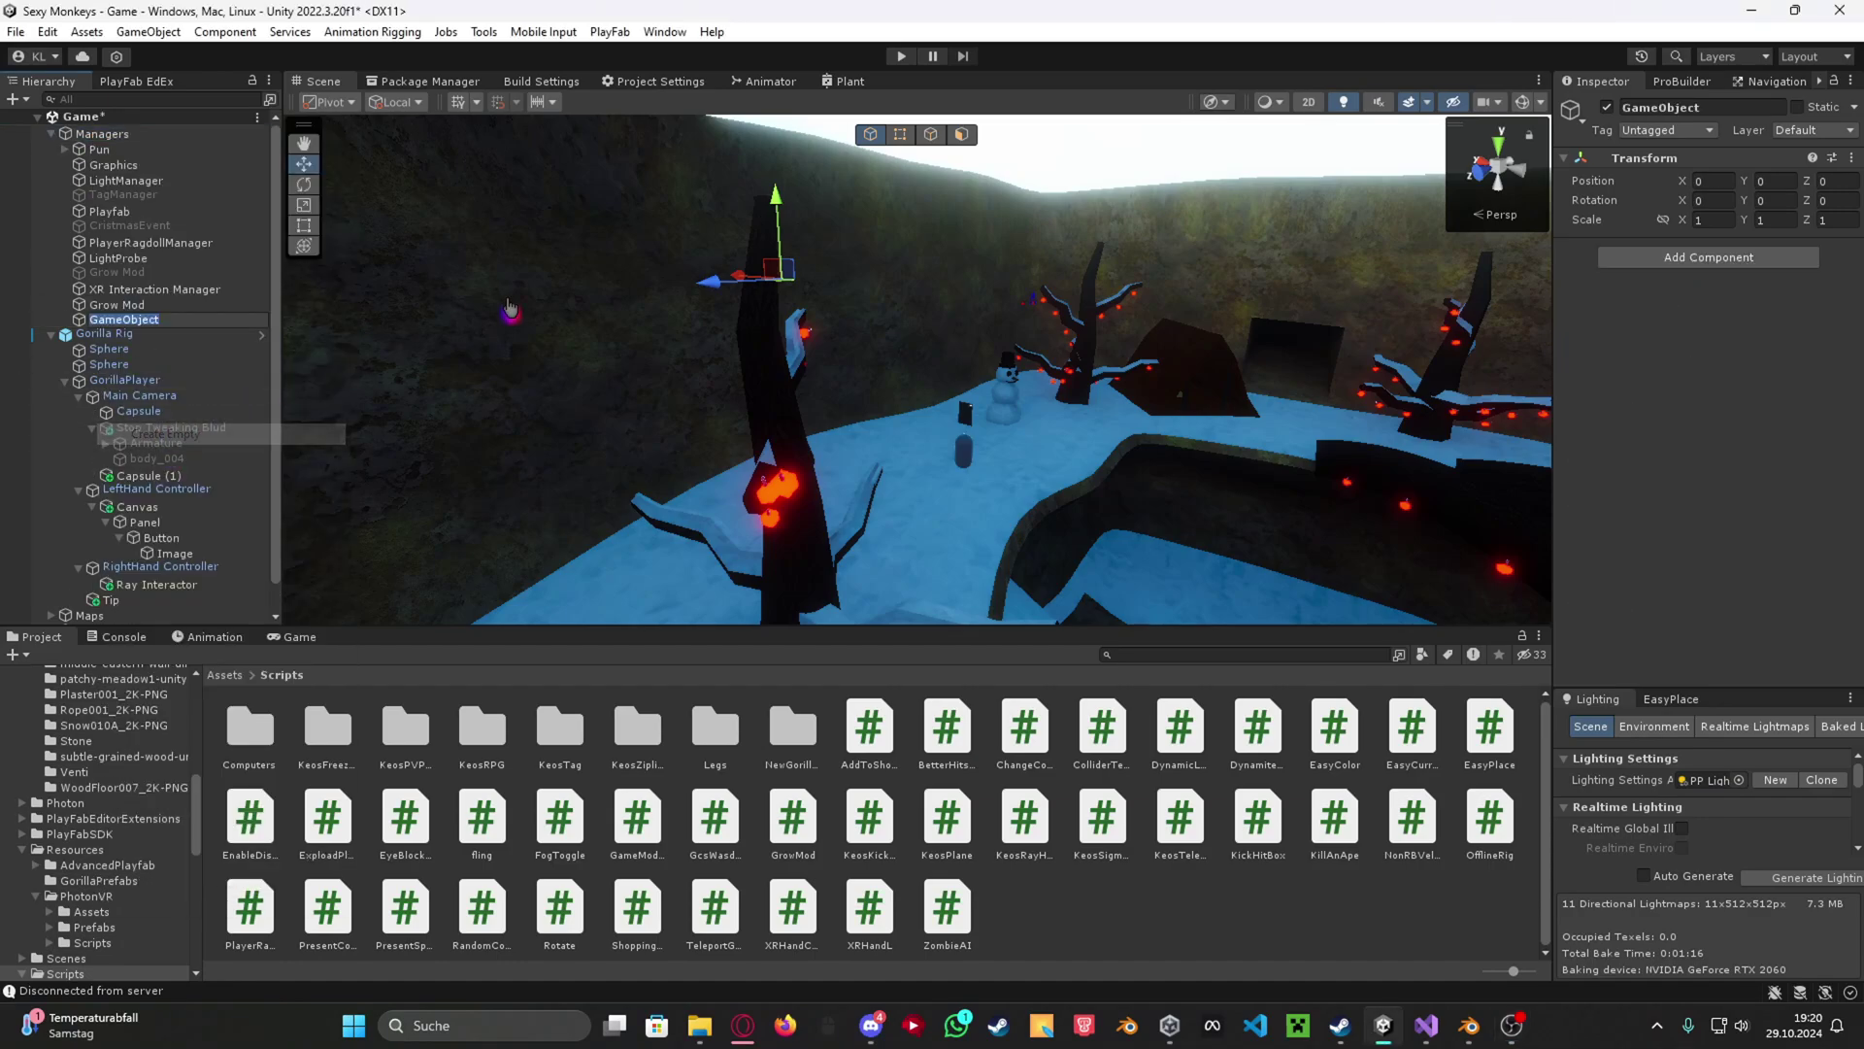
pyautogui.write('GrowMod')
pyautogui.press('Return')
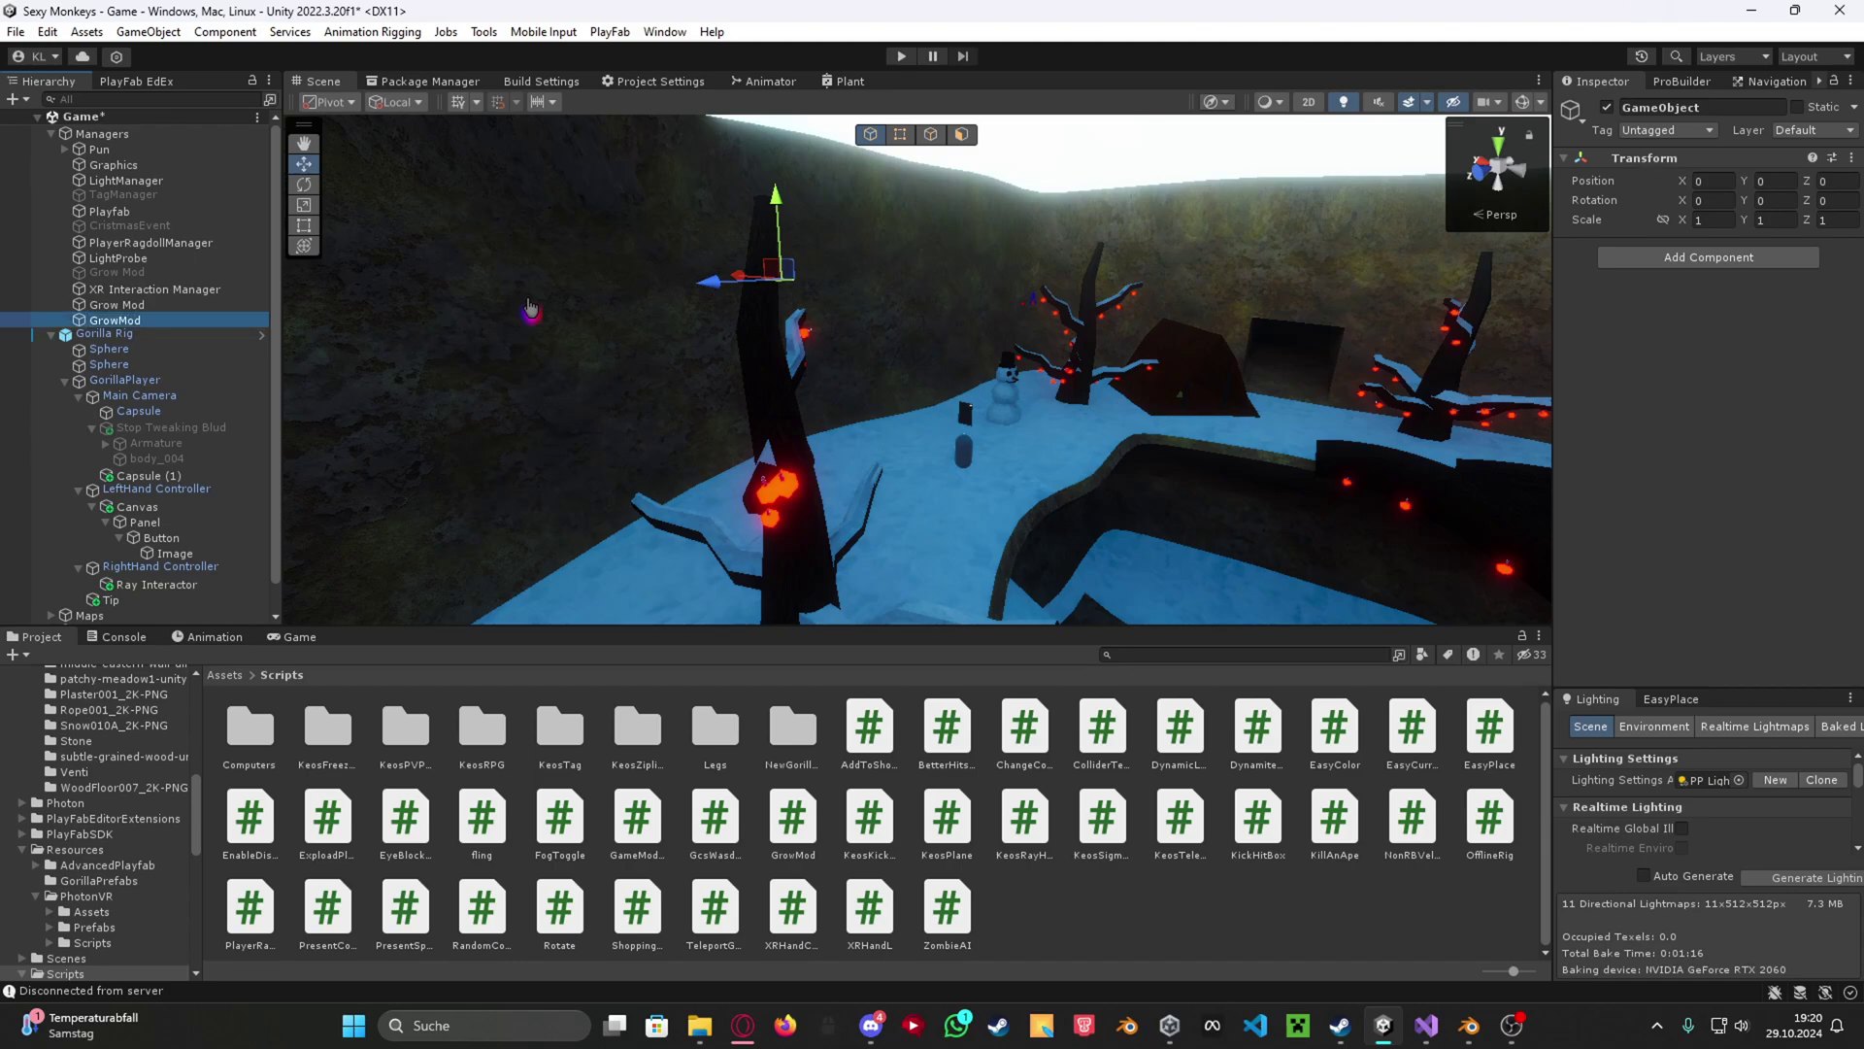
# Delete the two old Grow Mod objects under Managers, including the disabled one.
pyautogui.click(116, 304)
pyautogui.press('Delete')
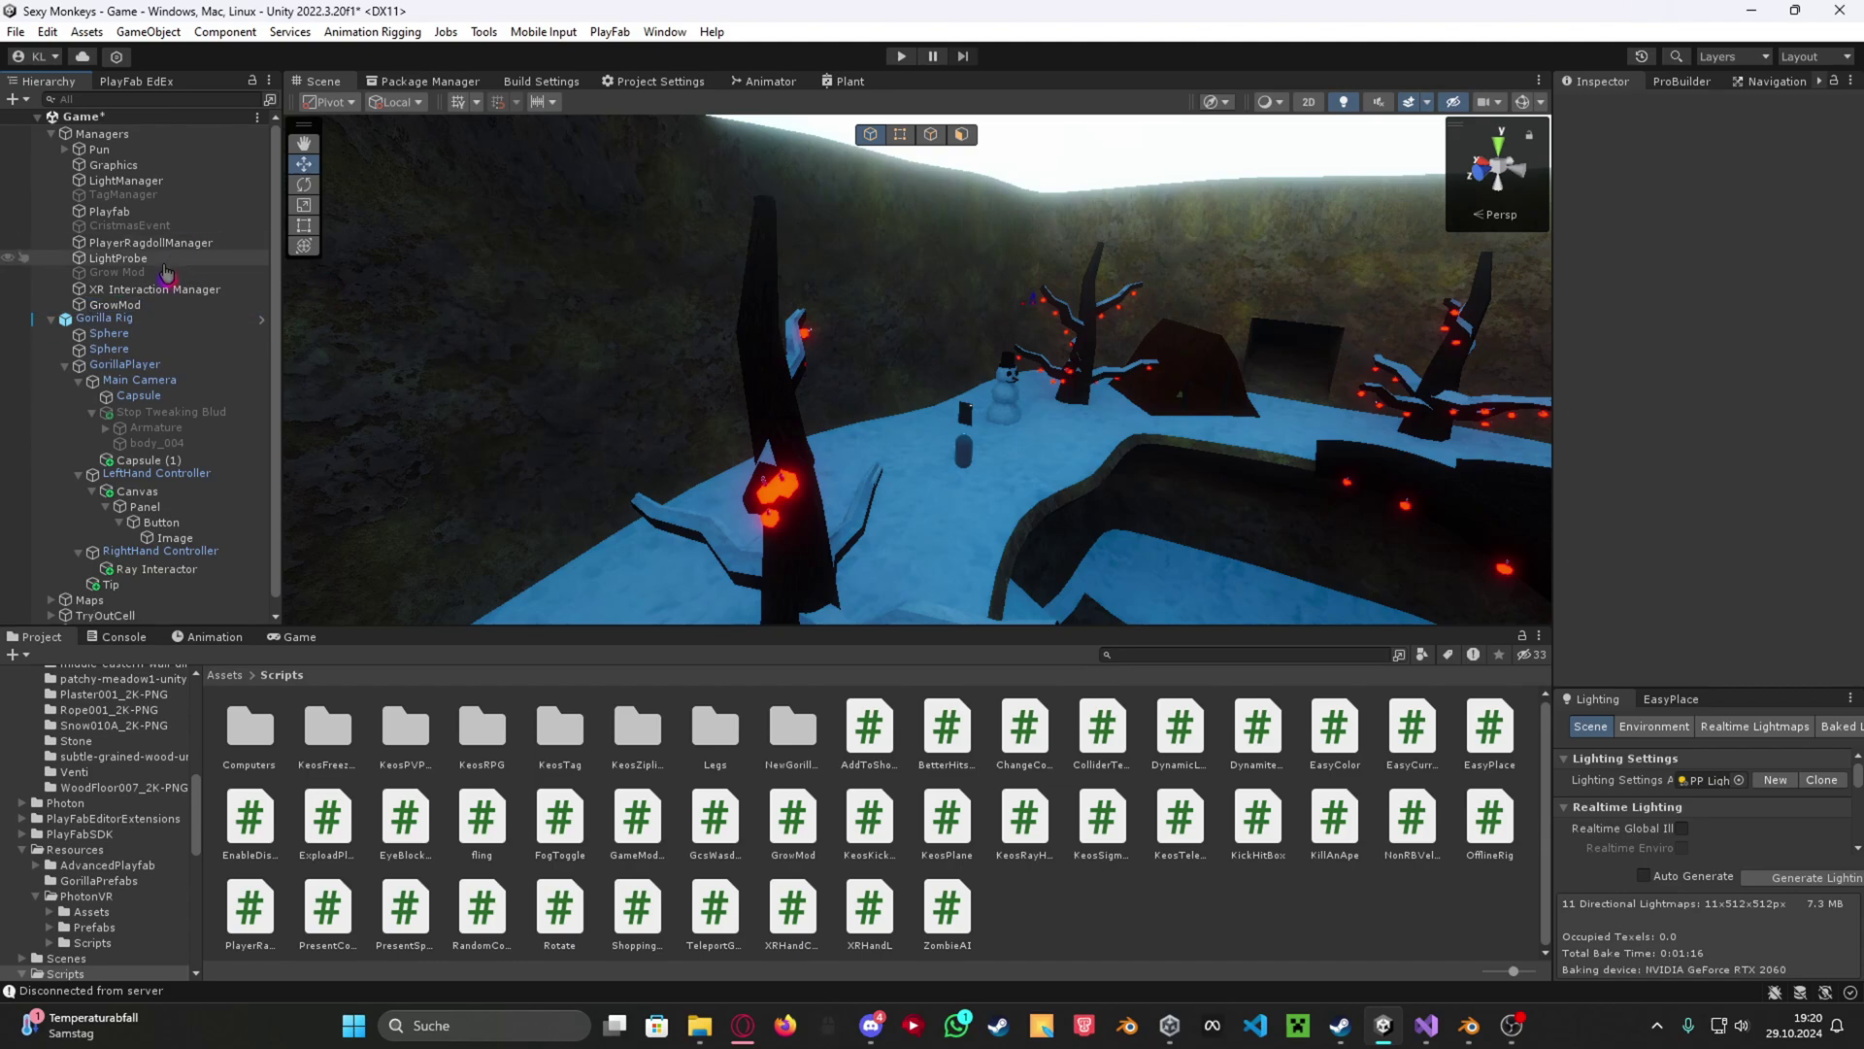
pyautogui.click(167, 272)
pyautogui.press('Delete')
# Add the Grow Mod script component to the new GrowMod object.
pyautogui.click(155, 291)
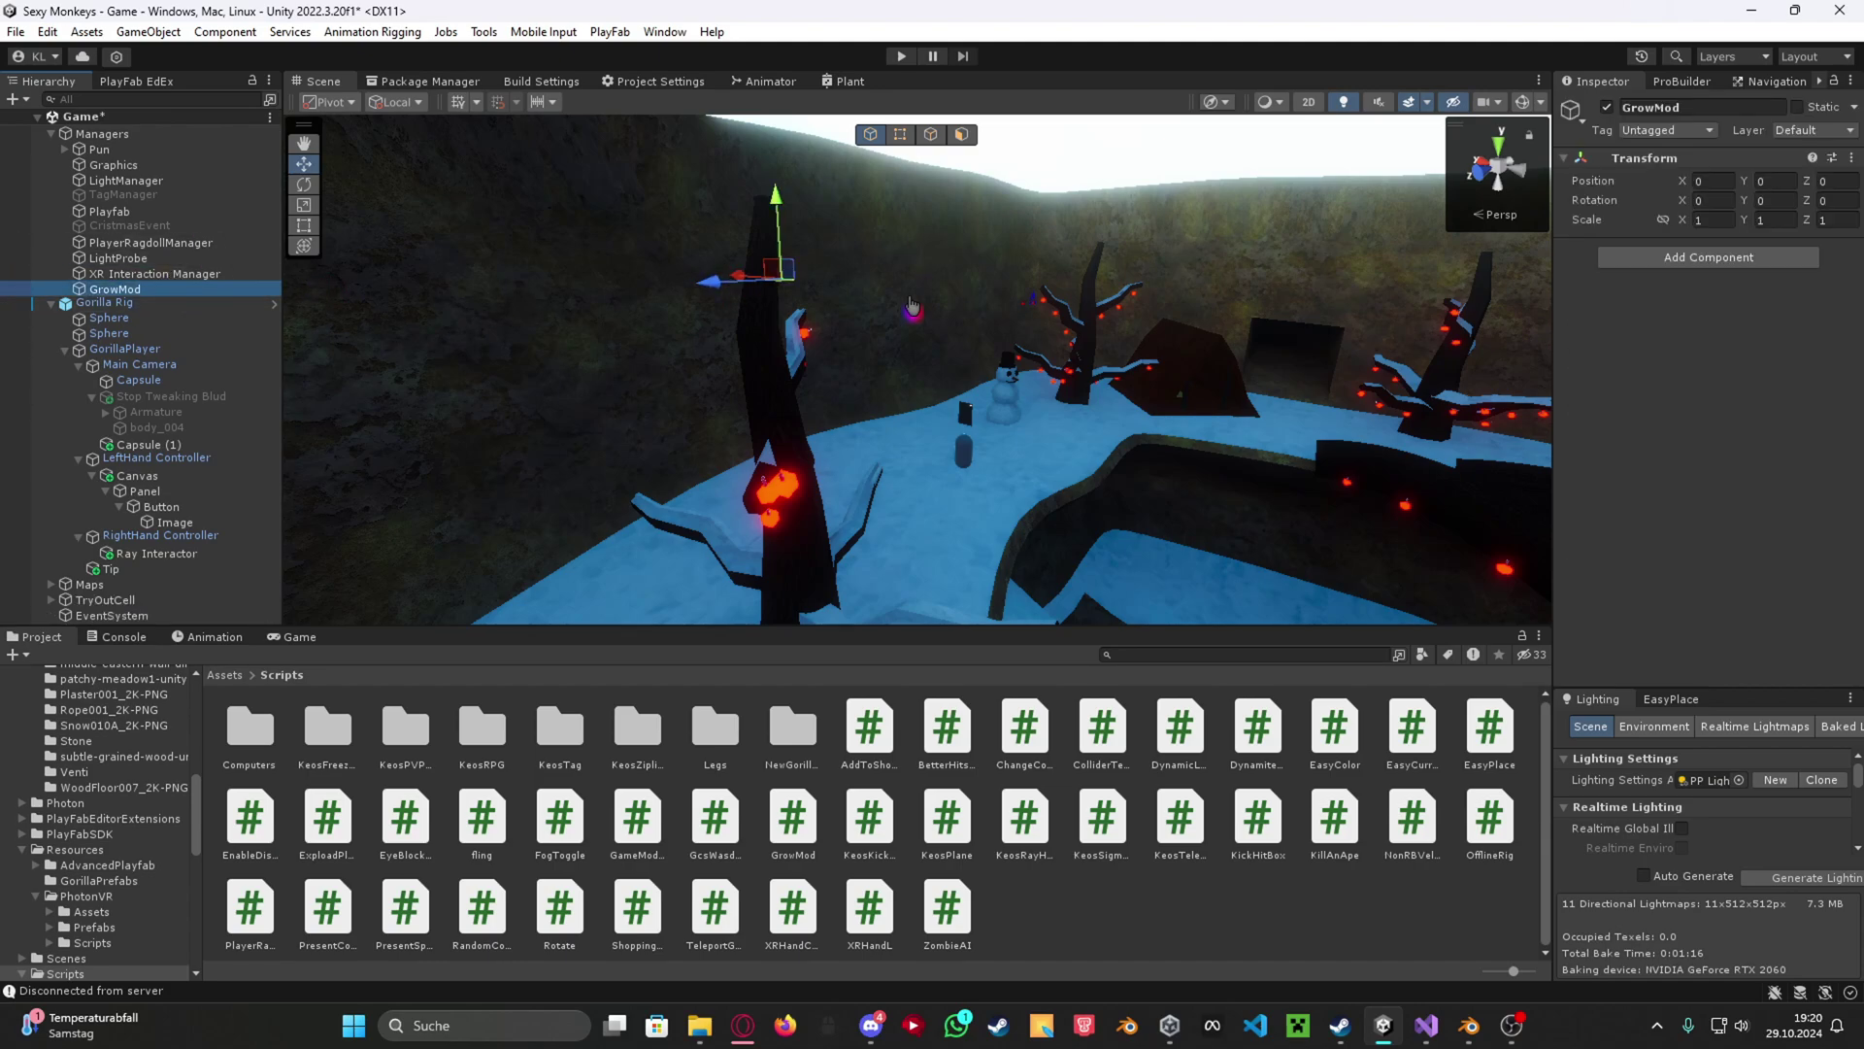
pyautogui.click(1715, 258)
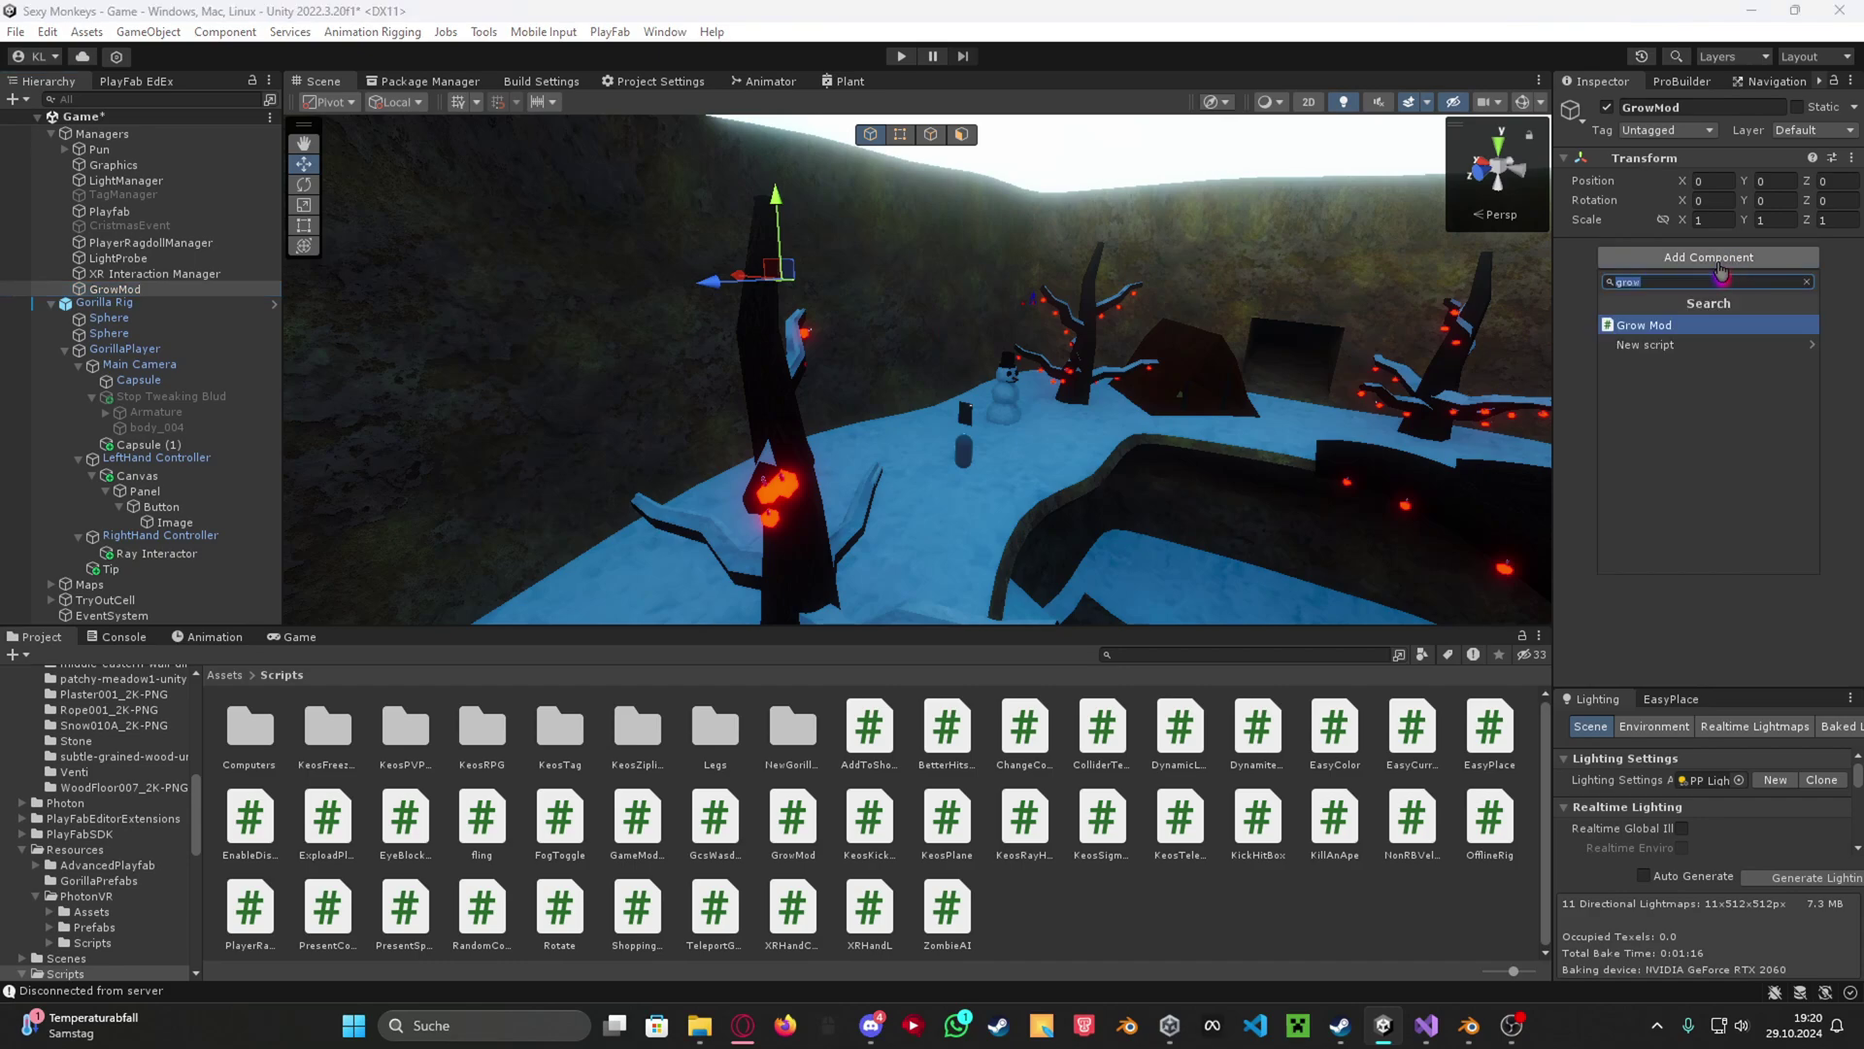
pyautogui.press('Return')
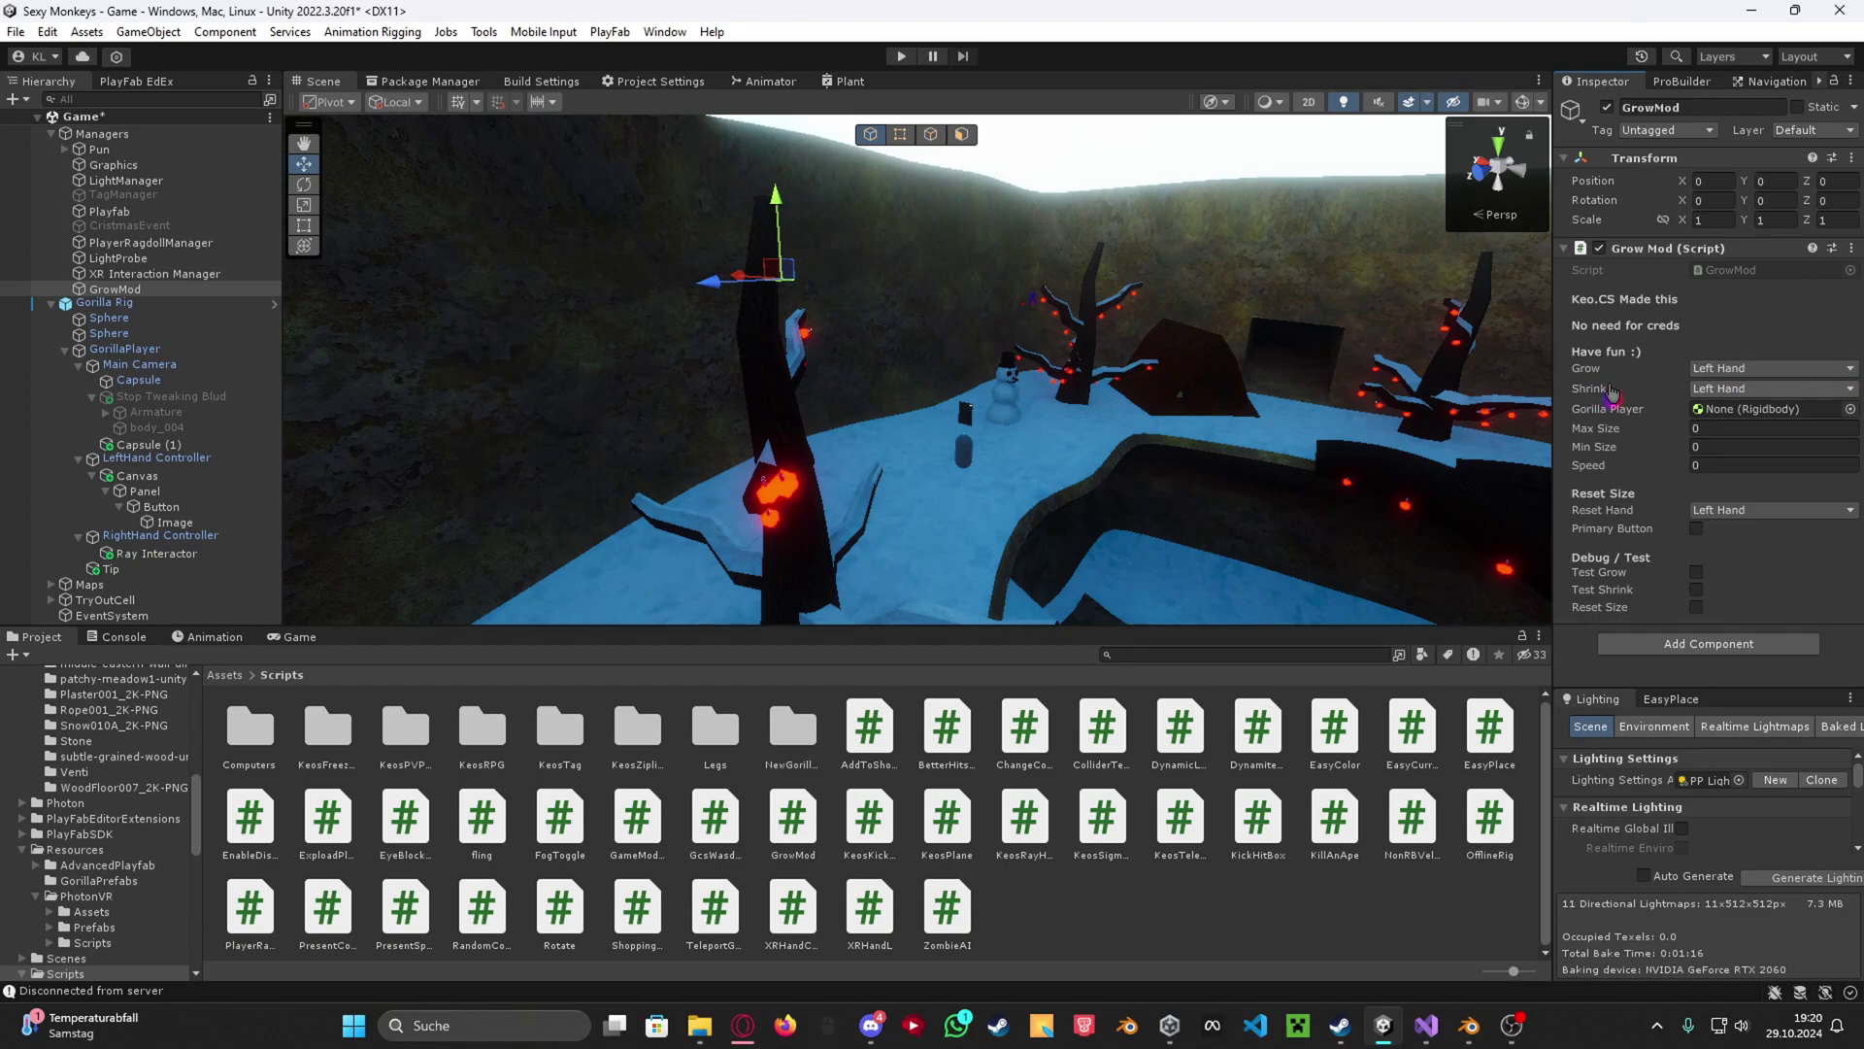
# Configure Grow Mod with Grow on Right Hand, GorillaPlayer as Gorilla Player, Max Size 3, Min Size 0.1 and Speed 1.
pyautogui.click(1735, 371)
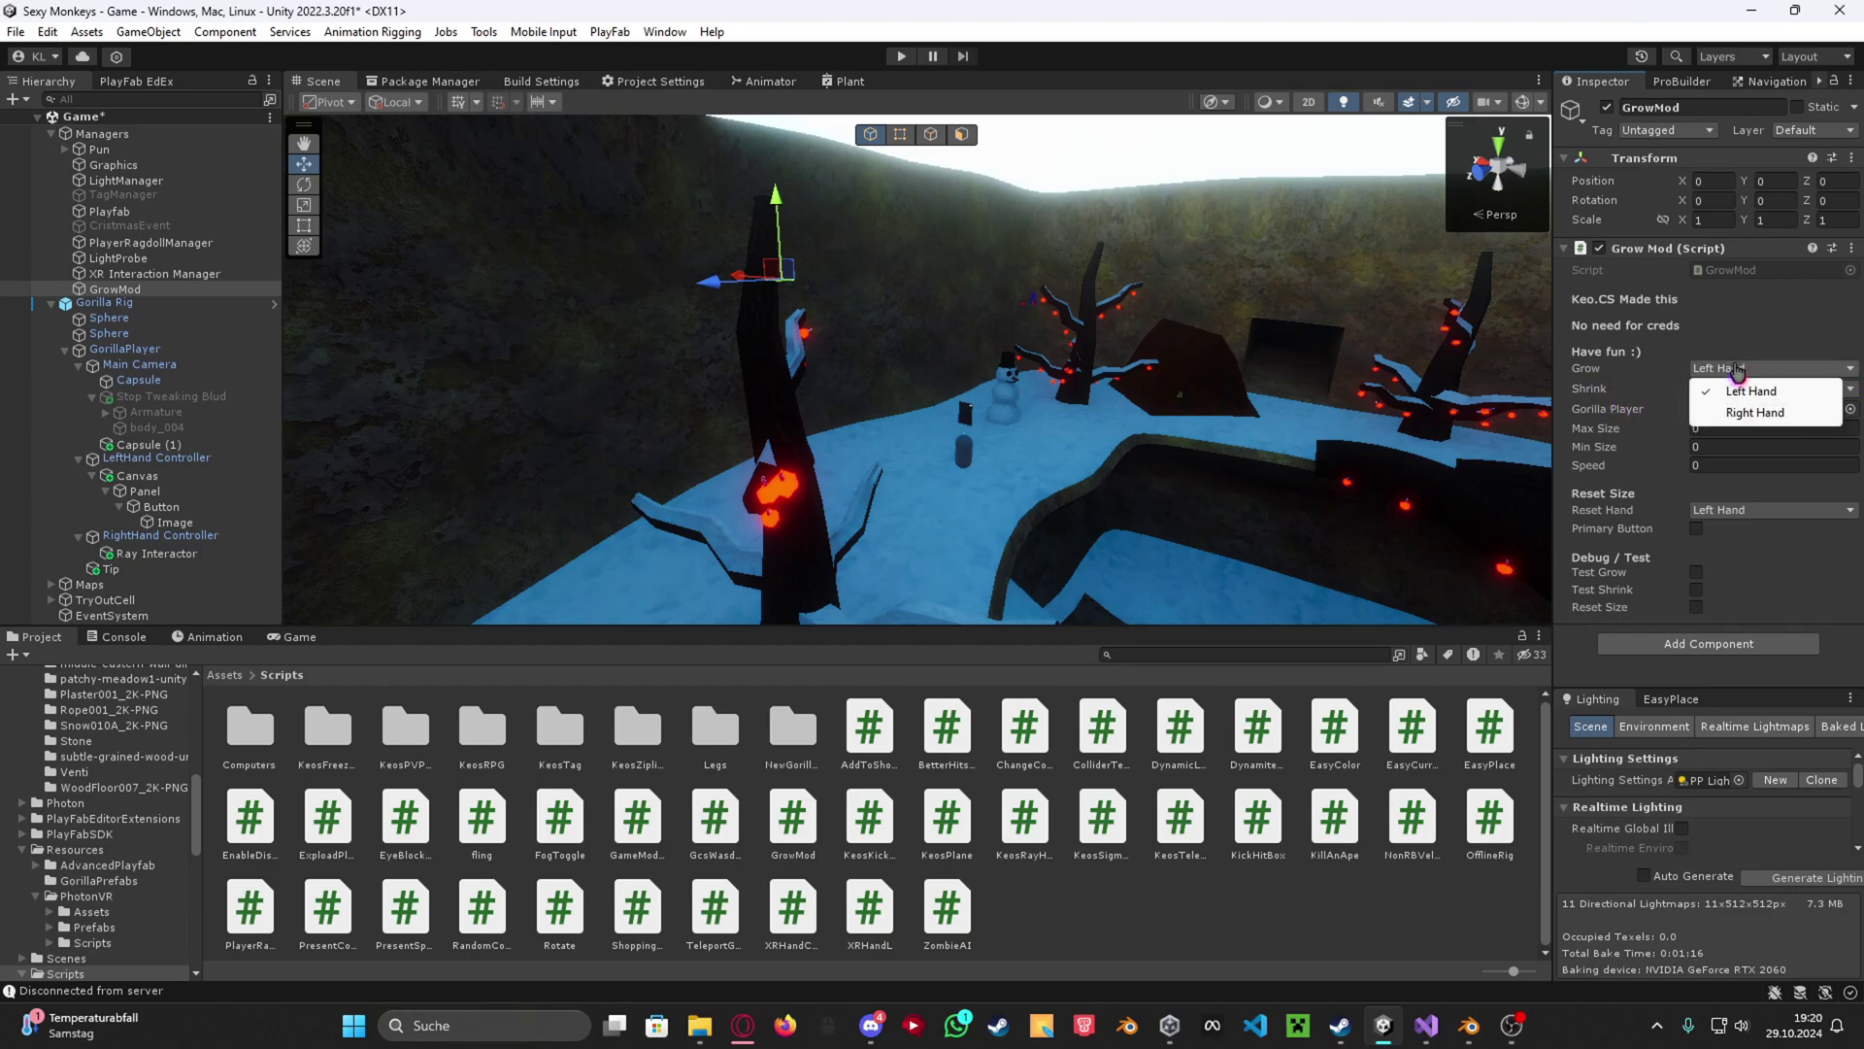
pyautogui.click(1752, 409)
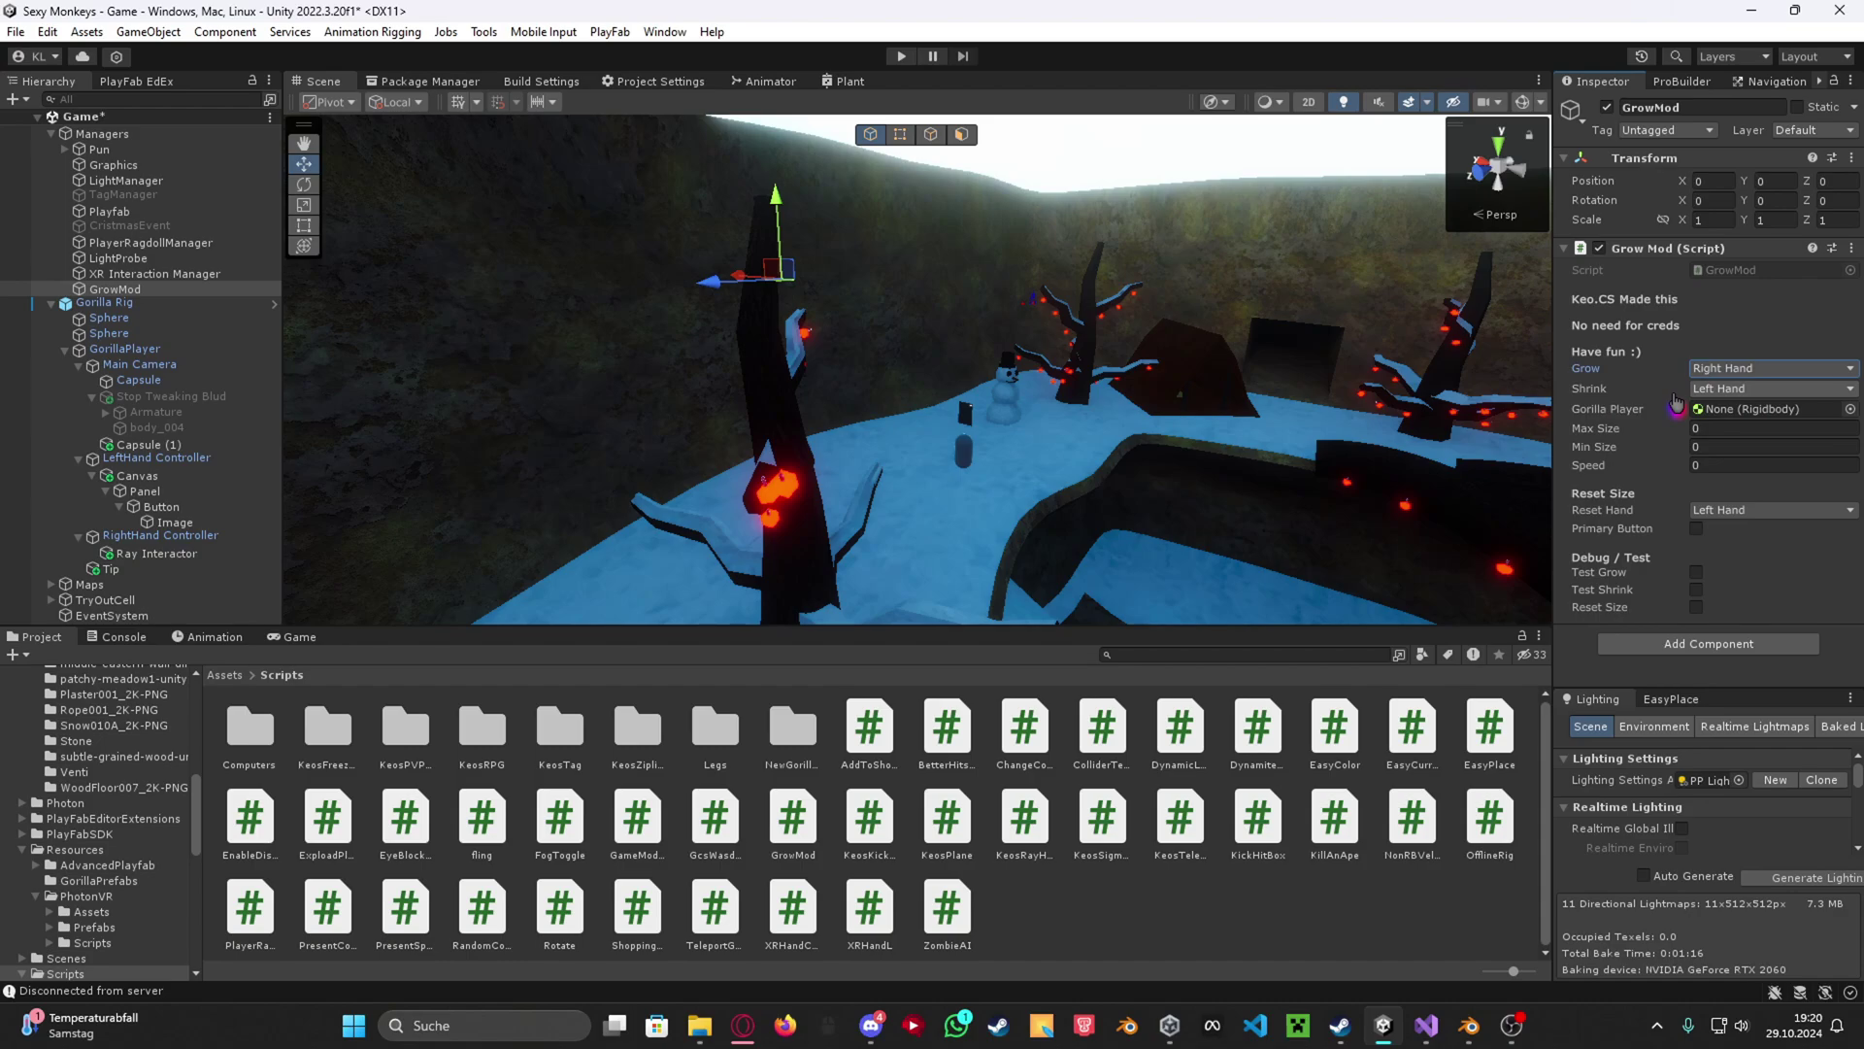
pyautogui.moveTo(124, 348); pyautogui.dragTo(1758, 409)
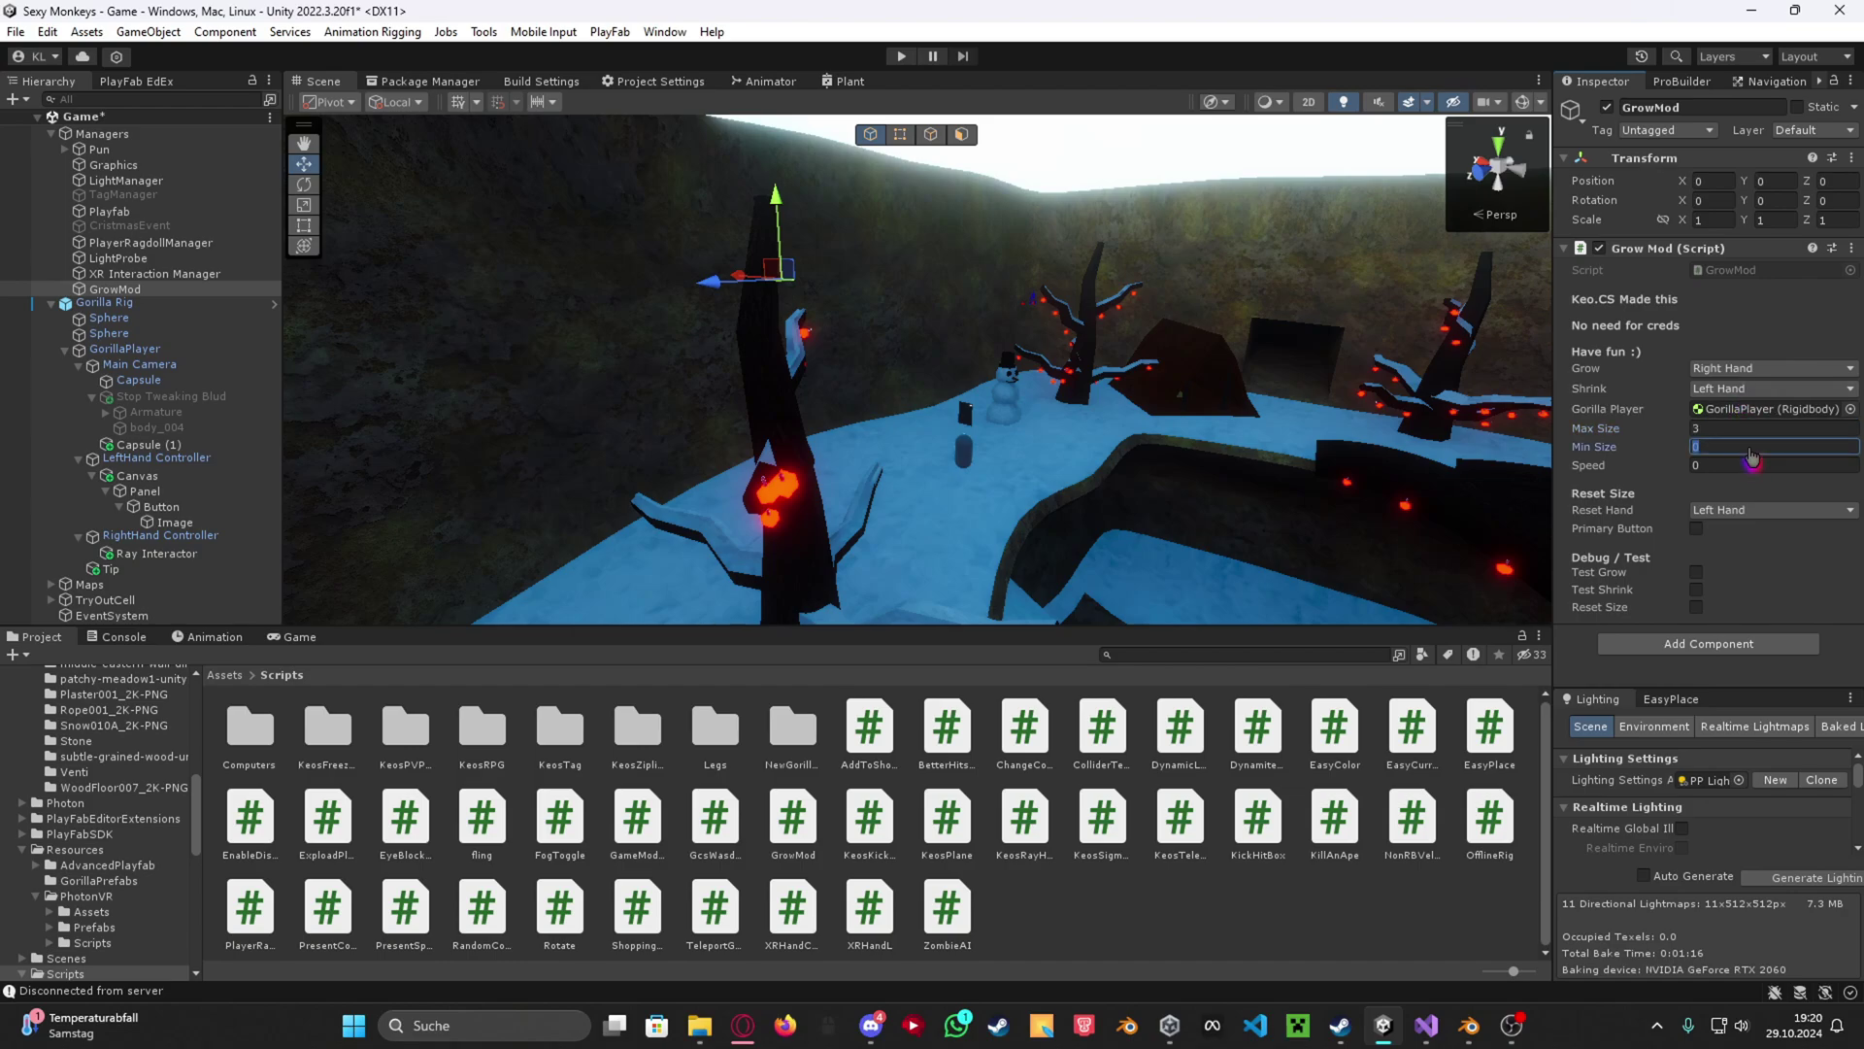
pyautogui.press('Return')
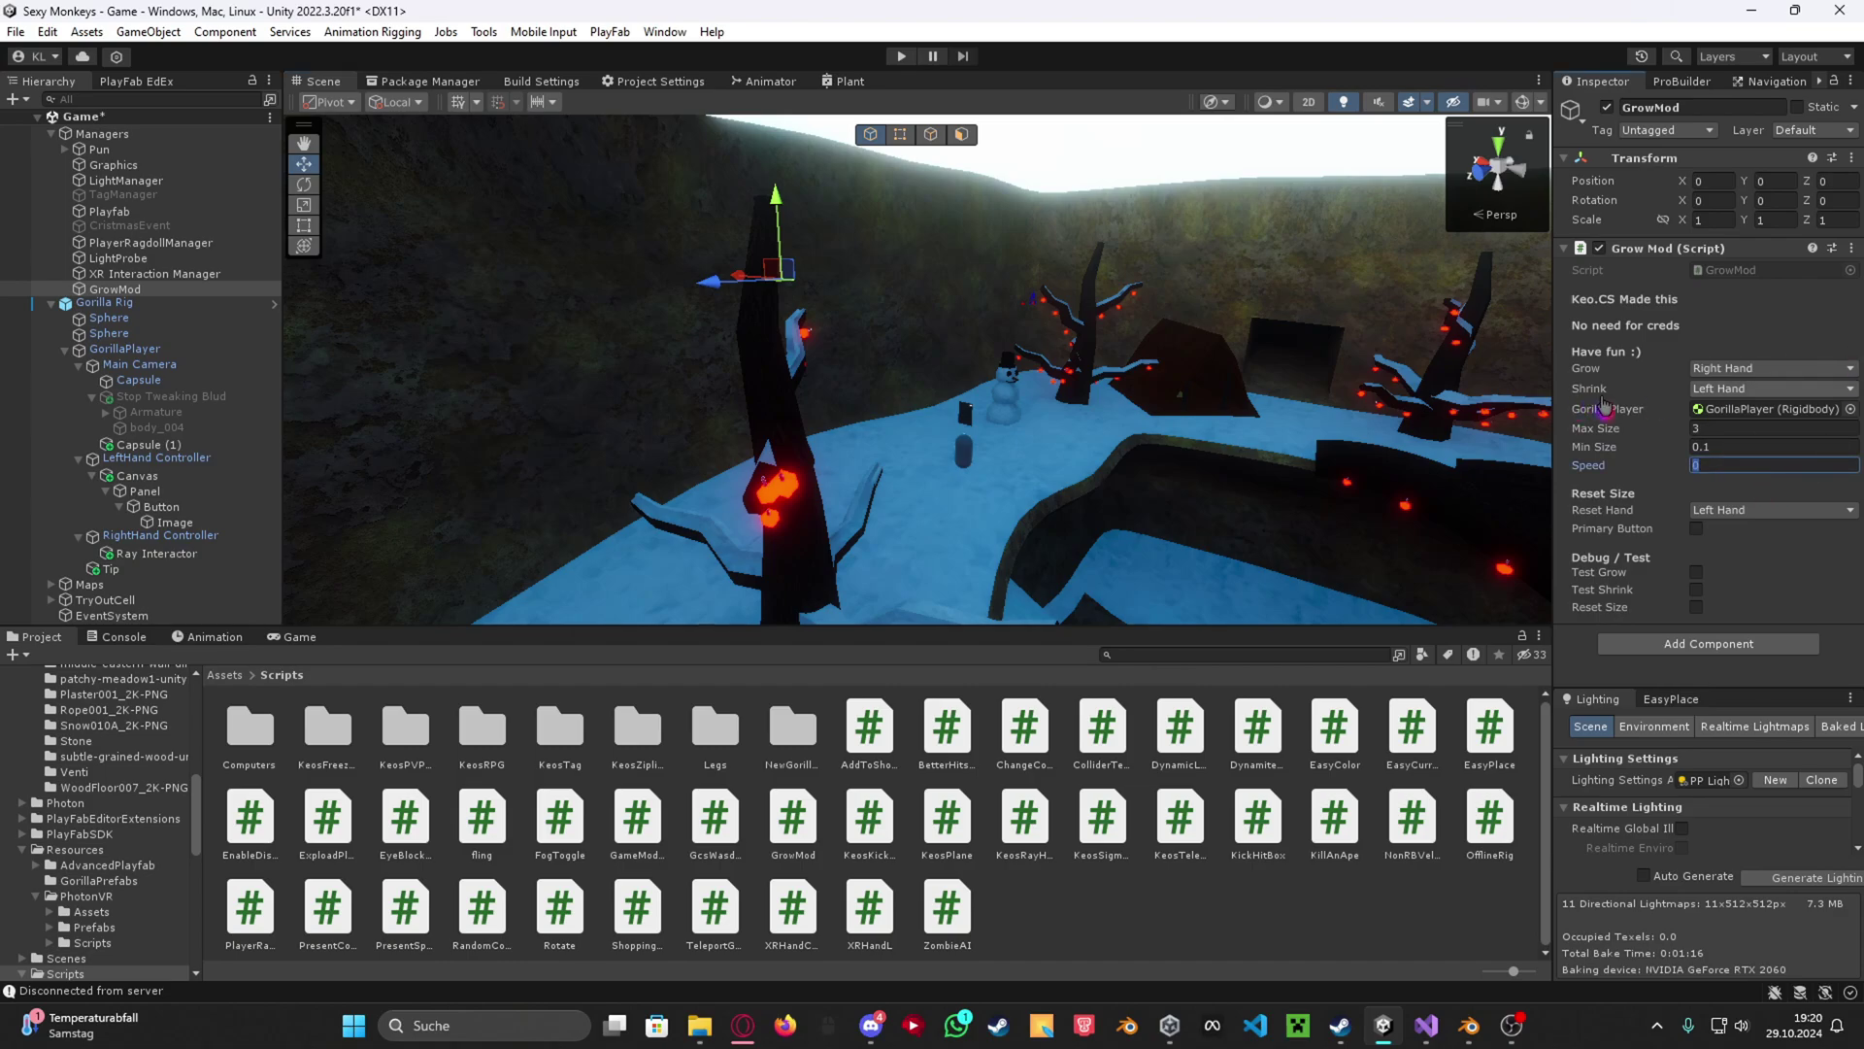
pyautogui.moveTo(1302, 396); pyautogui.dragTo(1114, 467, button='right')
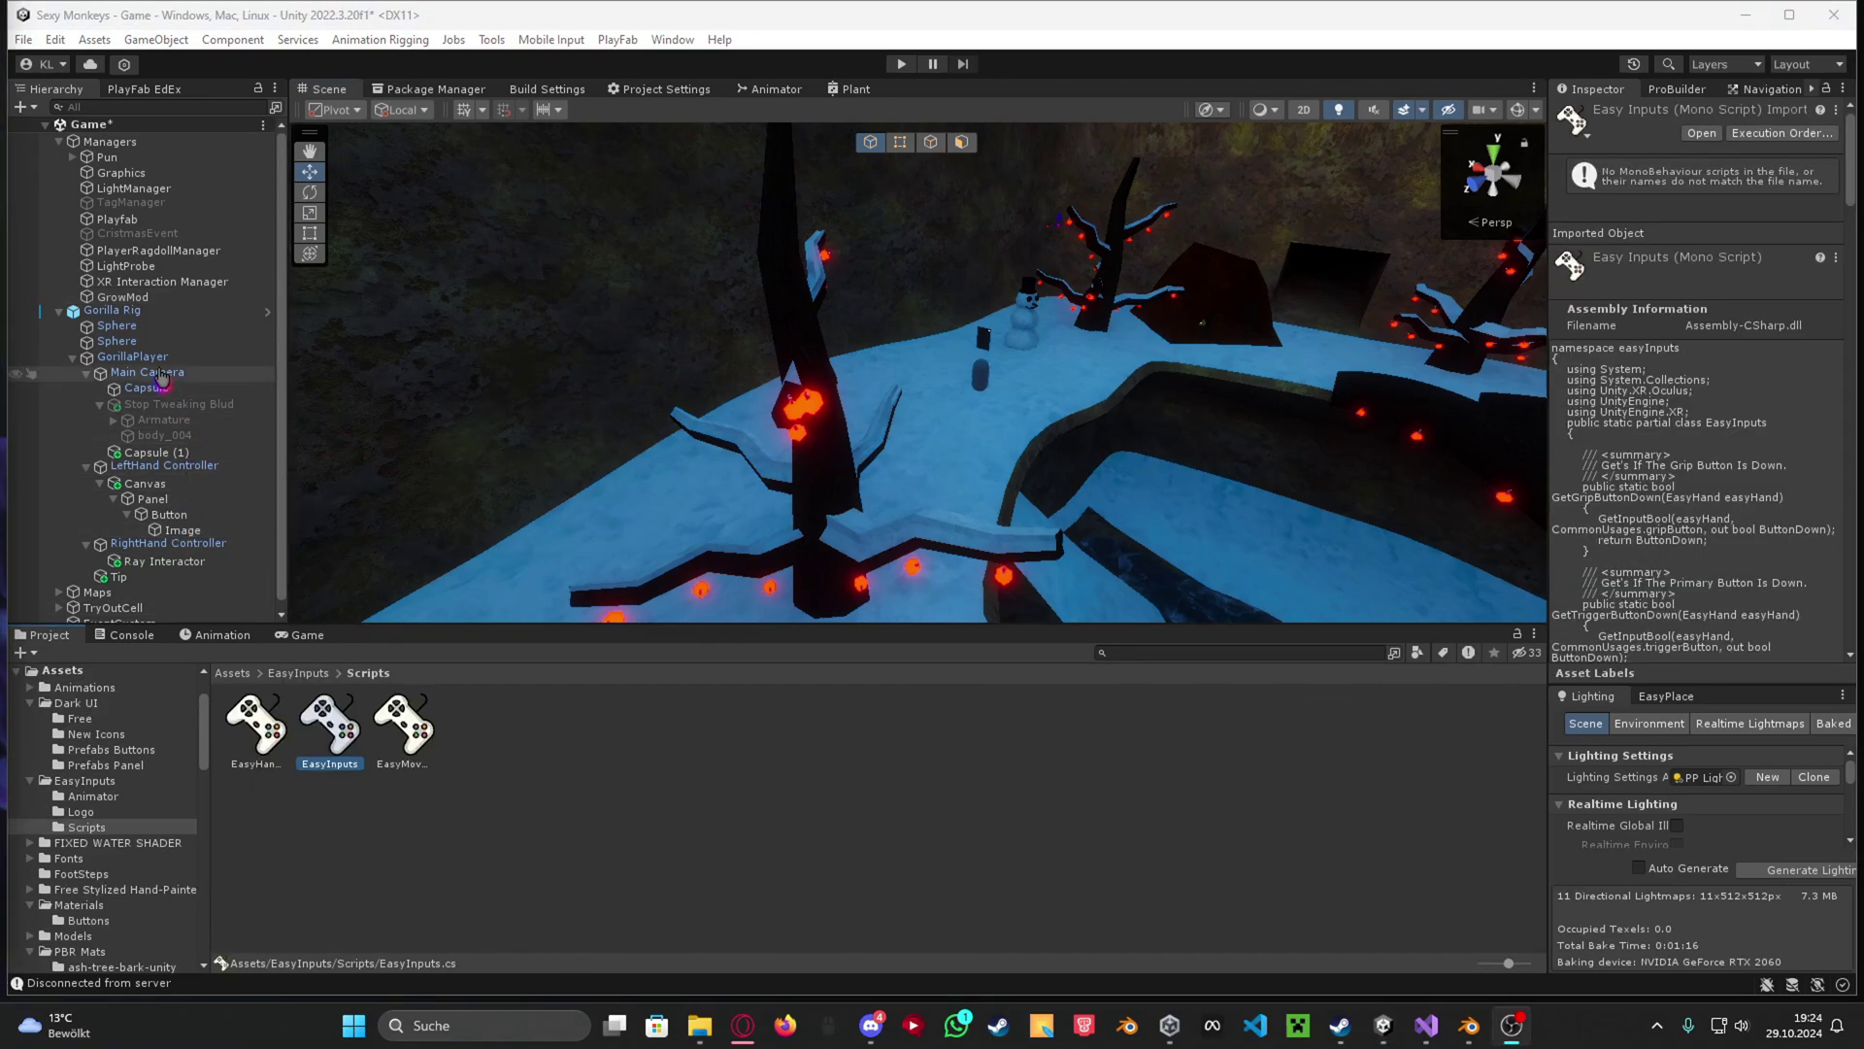
# Toggle the Primary Button option in GrowMod's Reset Size settings.
pyautogui.click(143, 297)
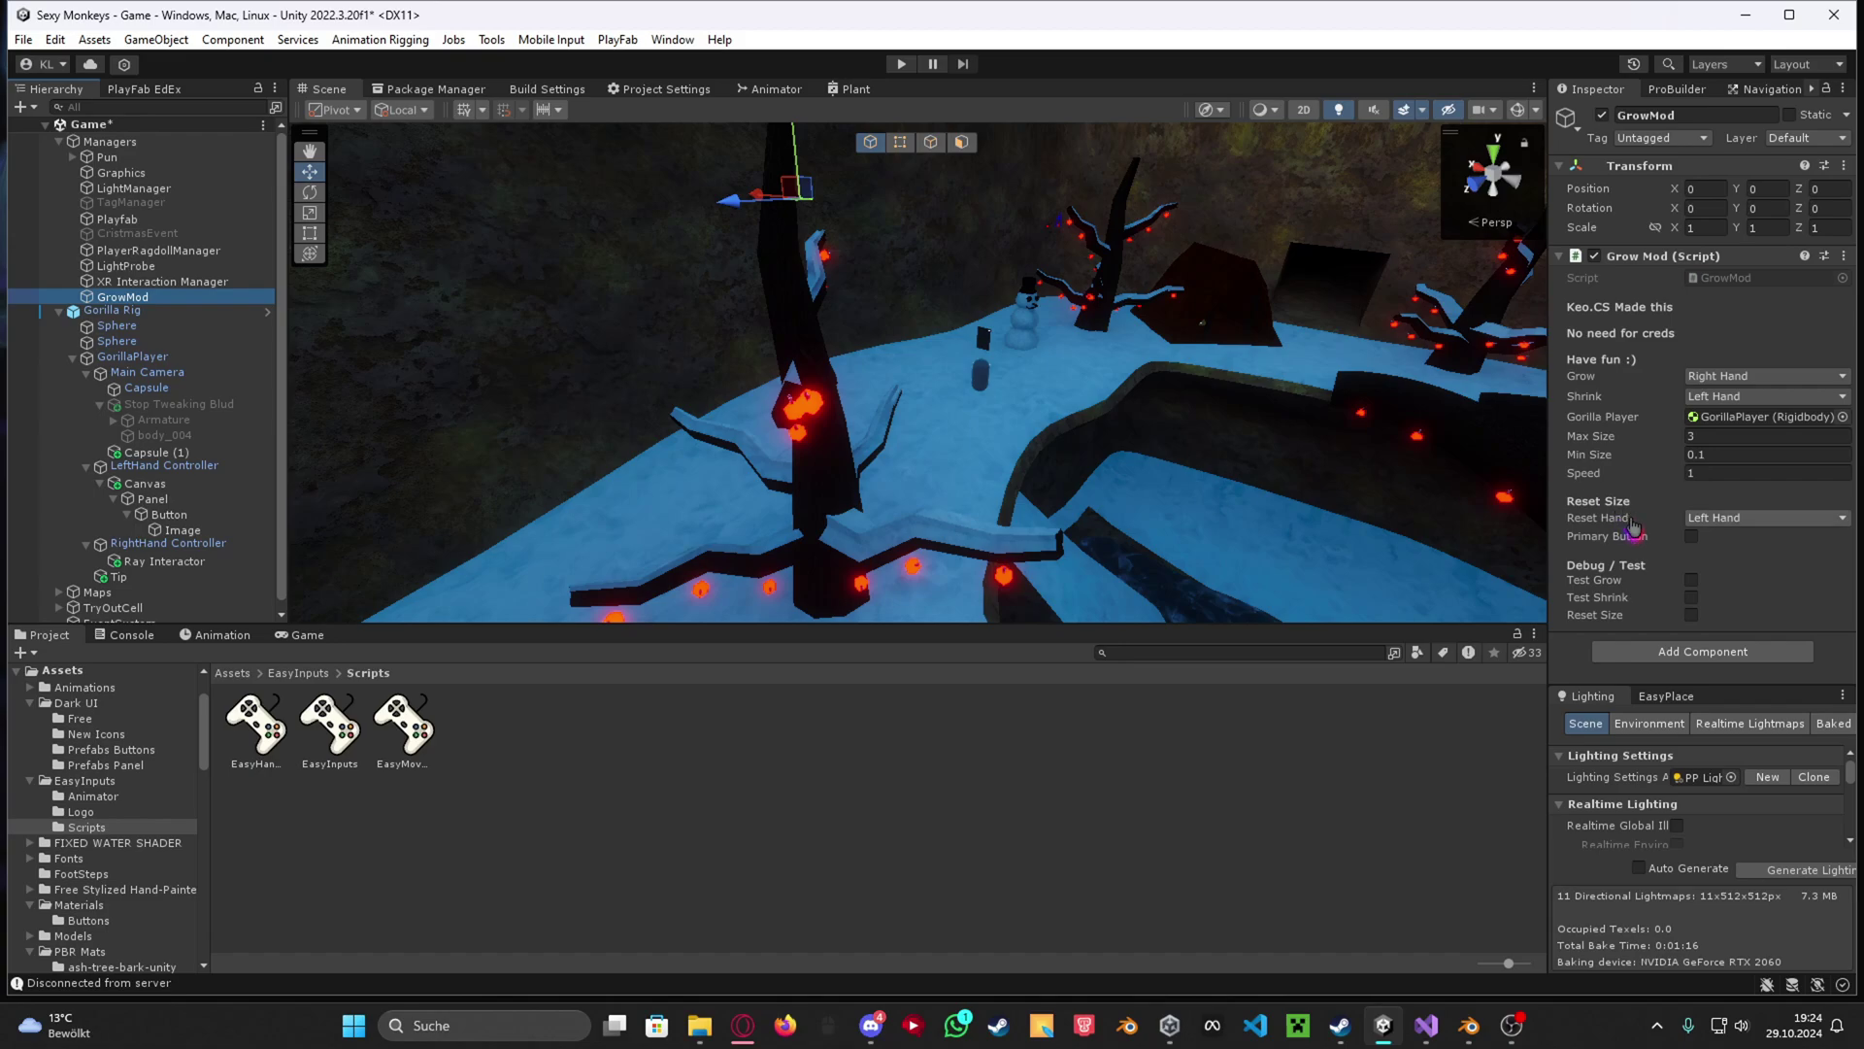
pyautogui.click(1693, 538)
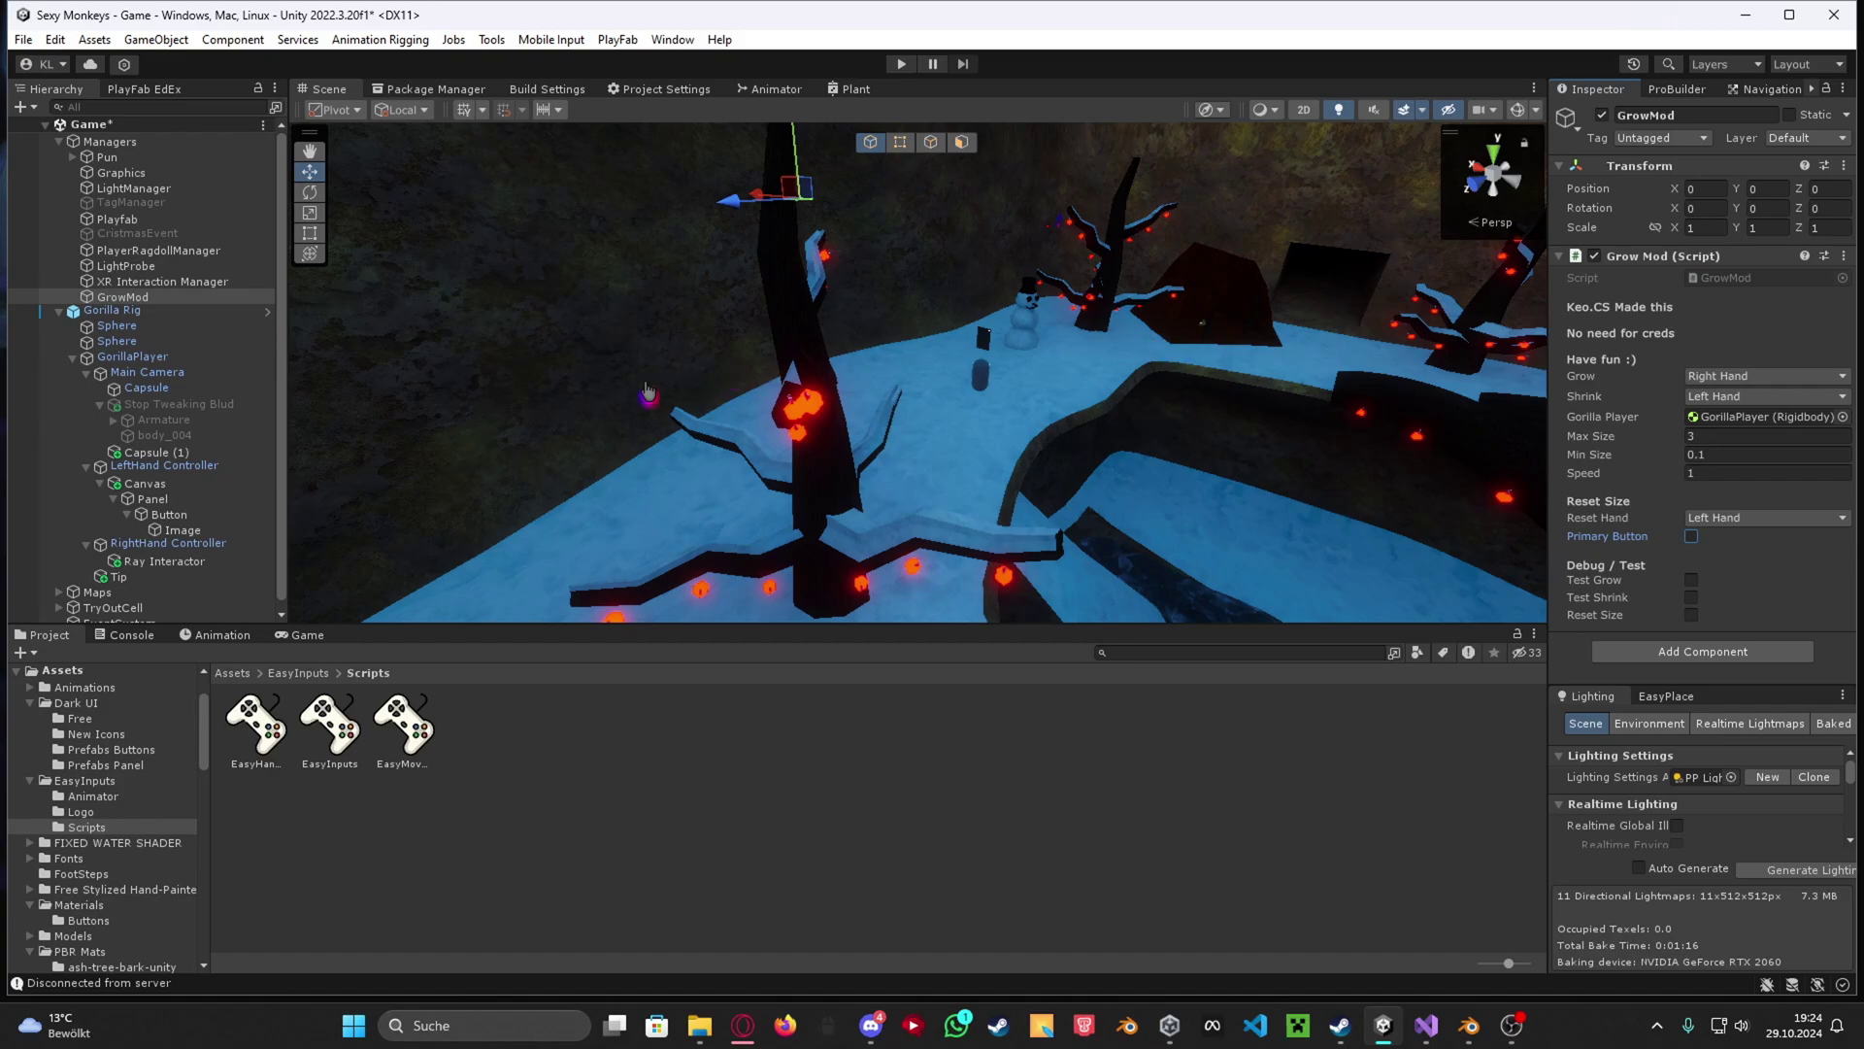
# Try scaling GorillaPlayer up uniformly in the scene and undo the scaling.
pyautogui.click(142, 357)
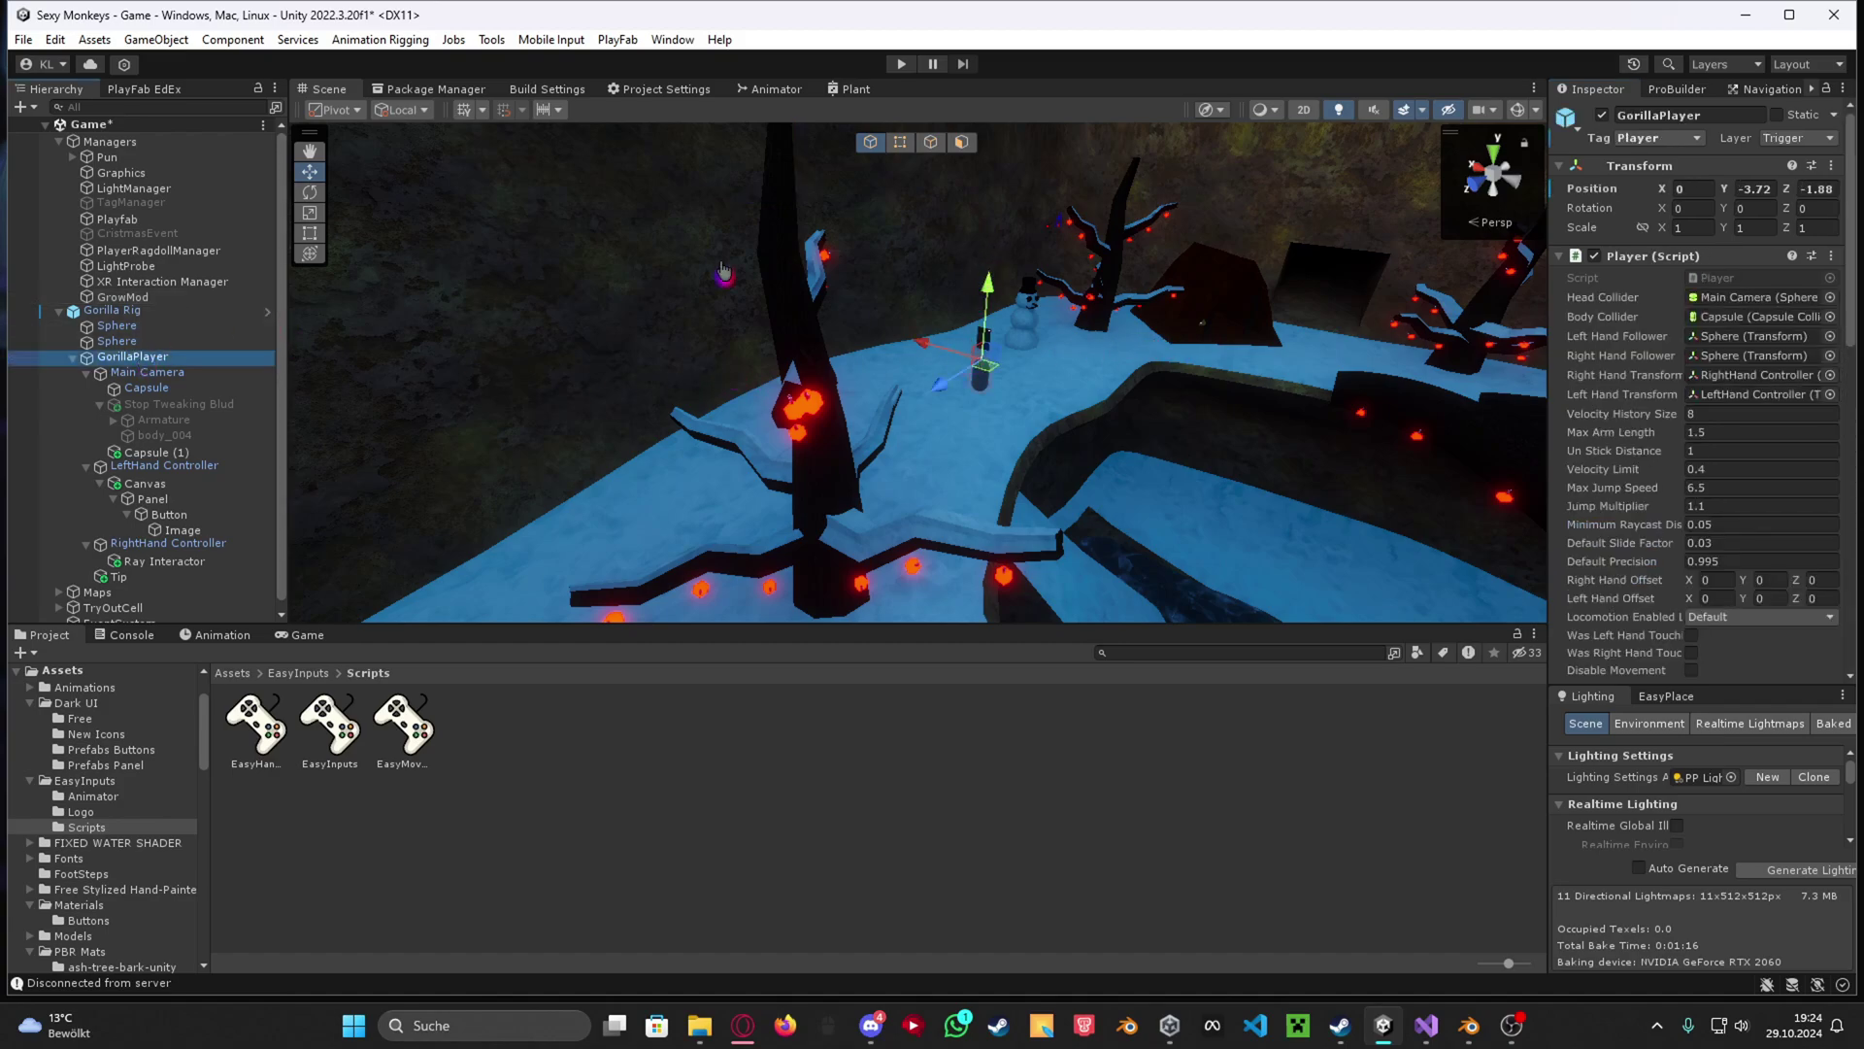
pyautogui.click(311, 255)
pyautogui.moveTo(982, 360); pyautogui.dragTo(1070, 260)
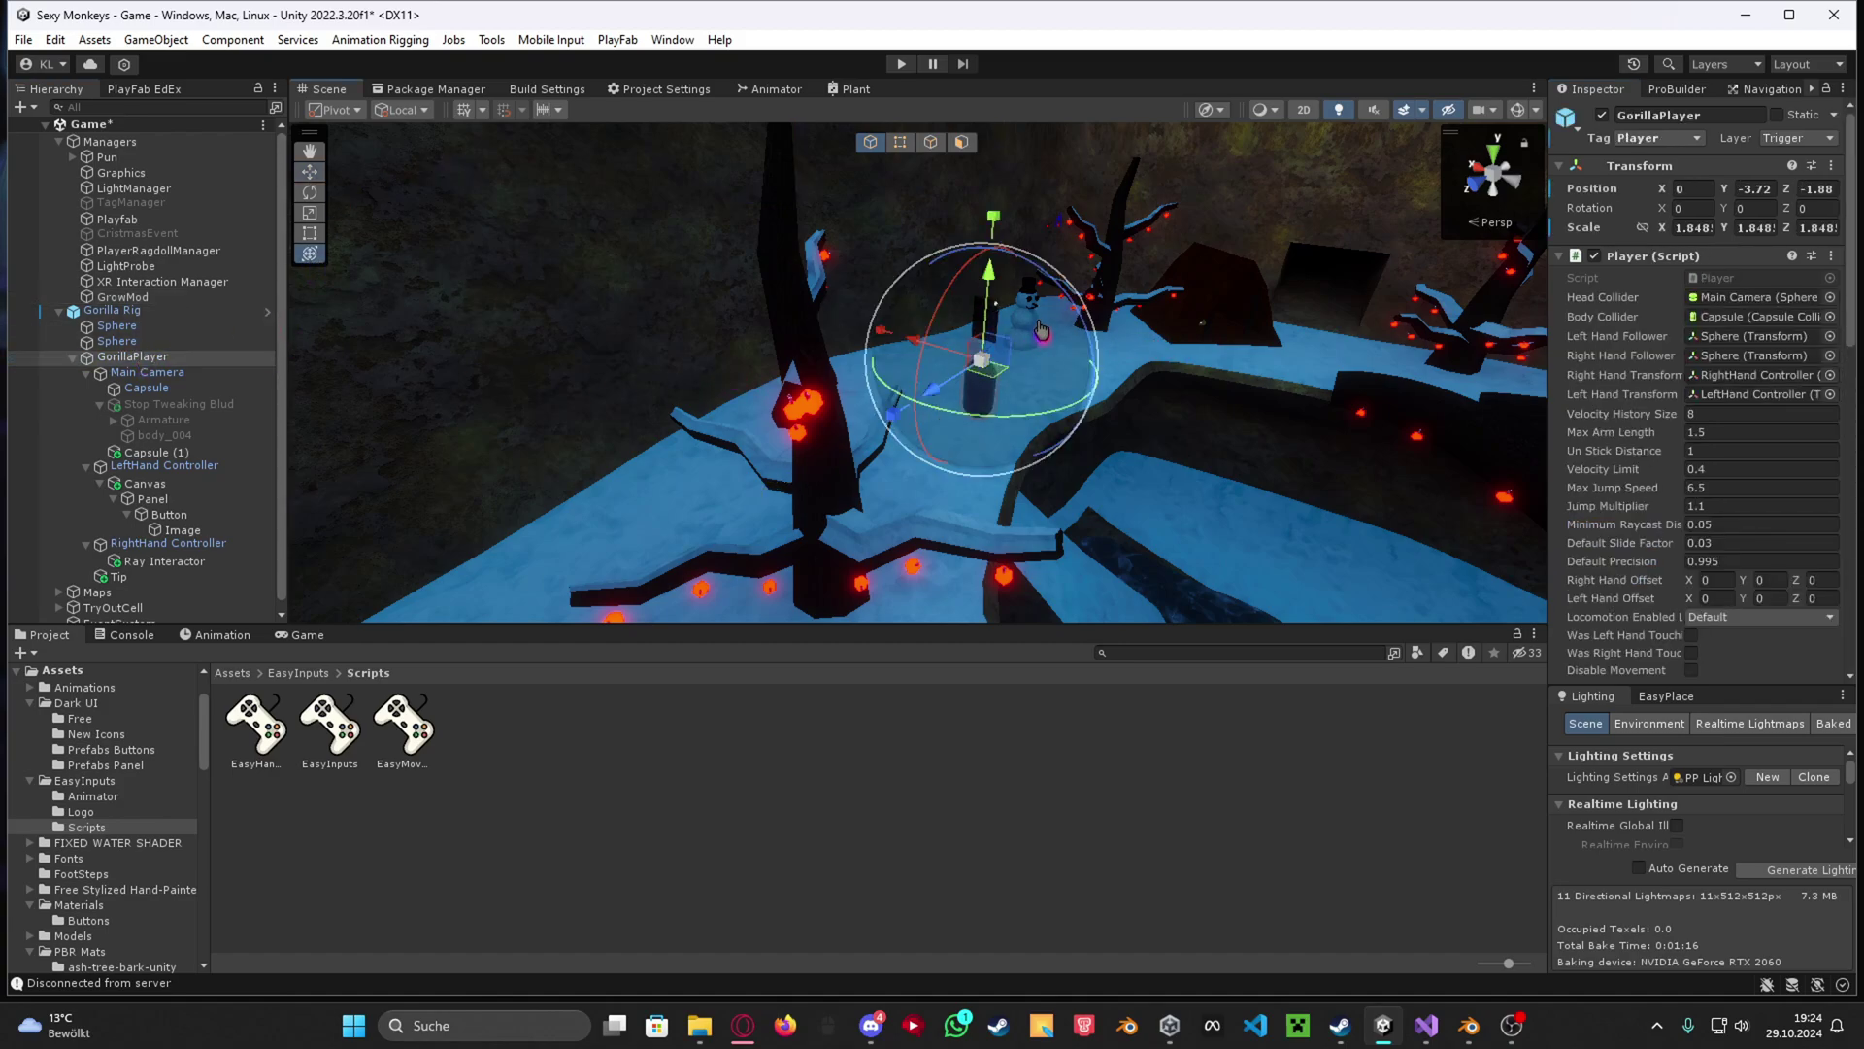
pyautogui.hotkey('ctrl', 'z')
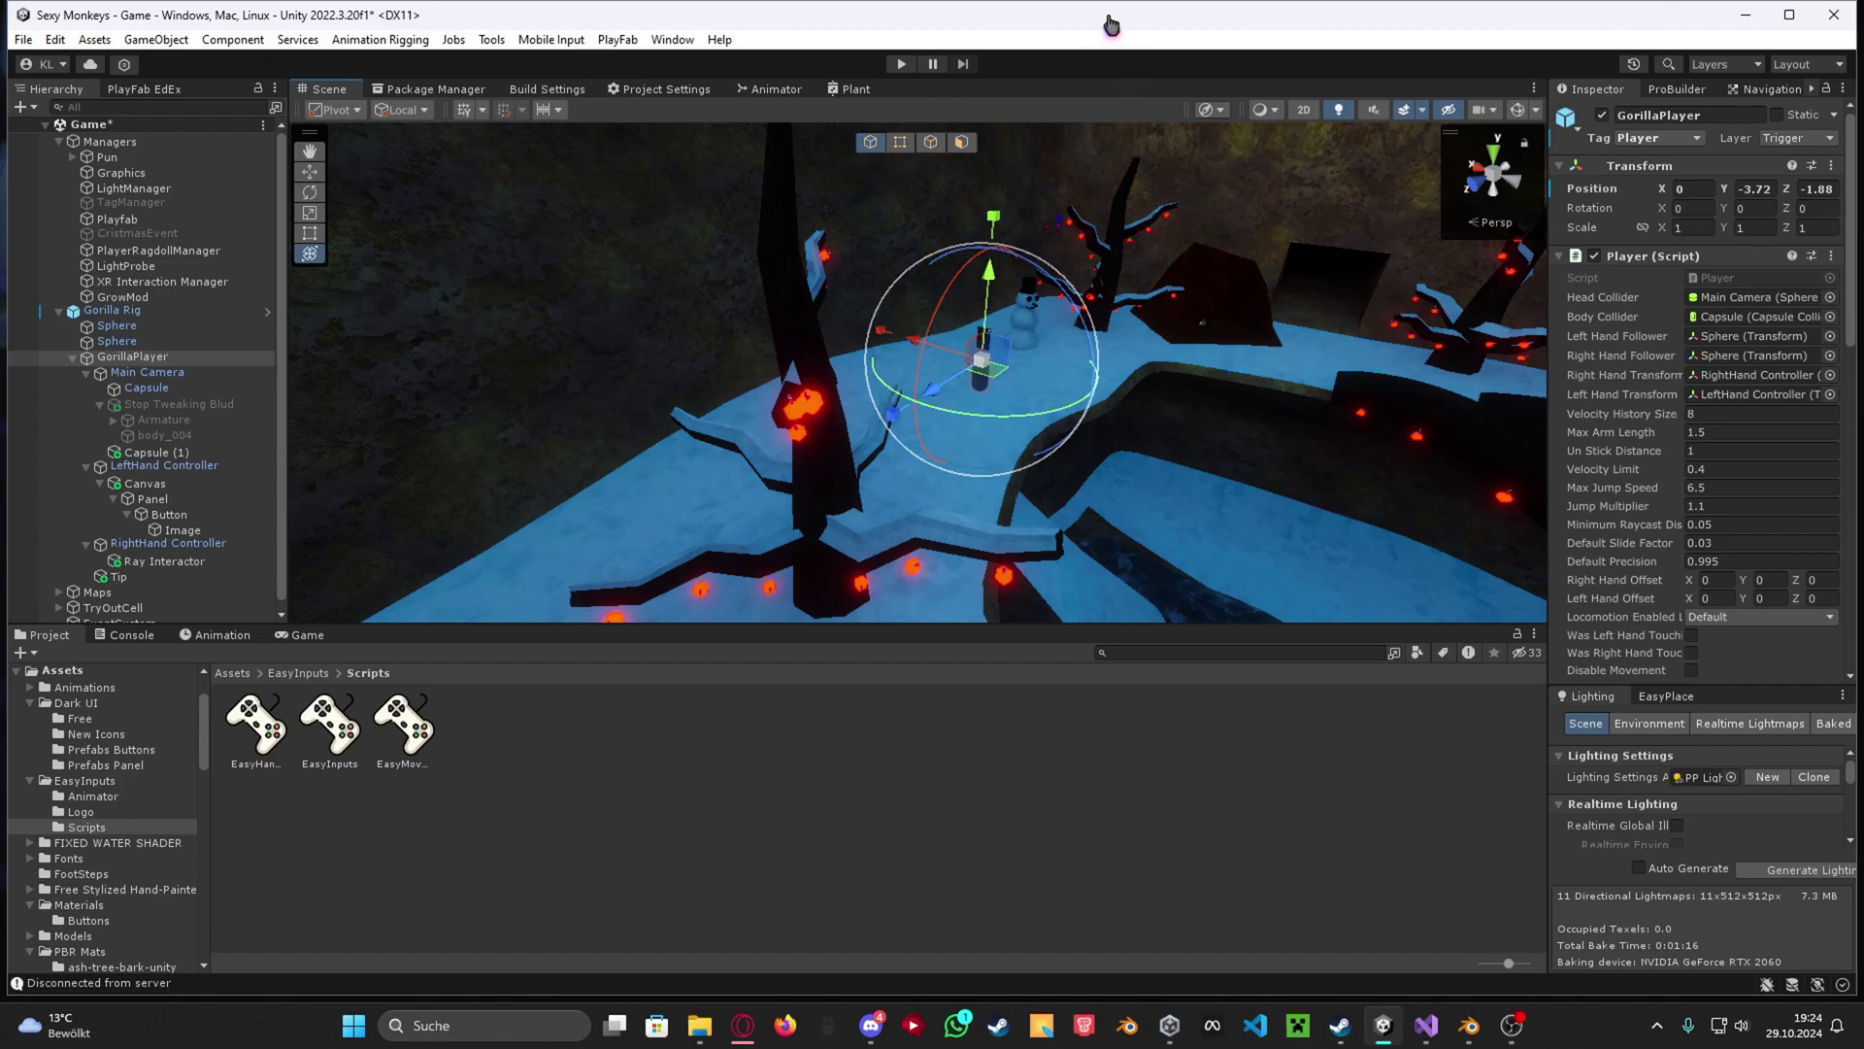
# Enter play mode and open the Player prefab in Assets/Resources/PhotonVR for inspection.
pyautogui.click(902, 65)
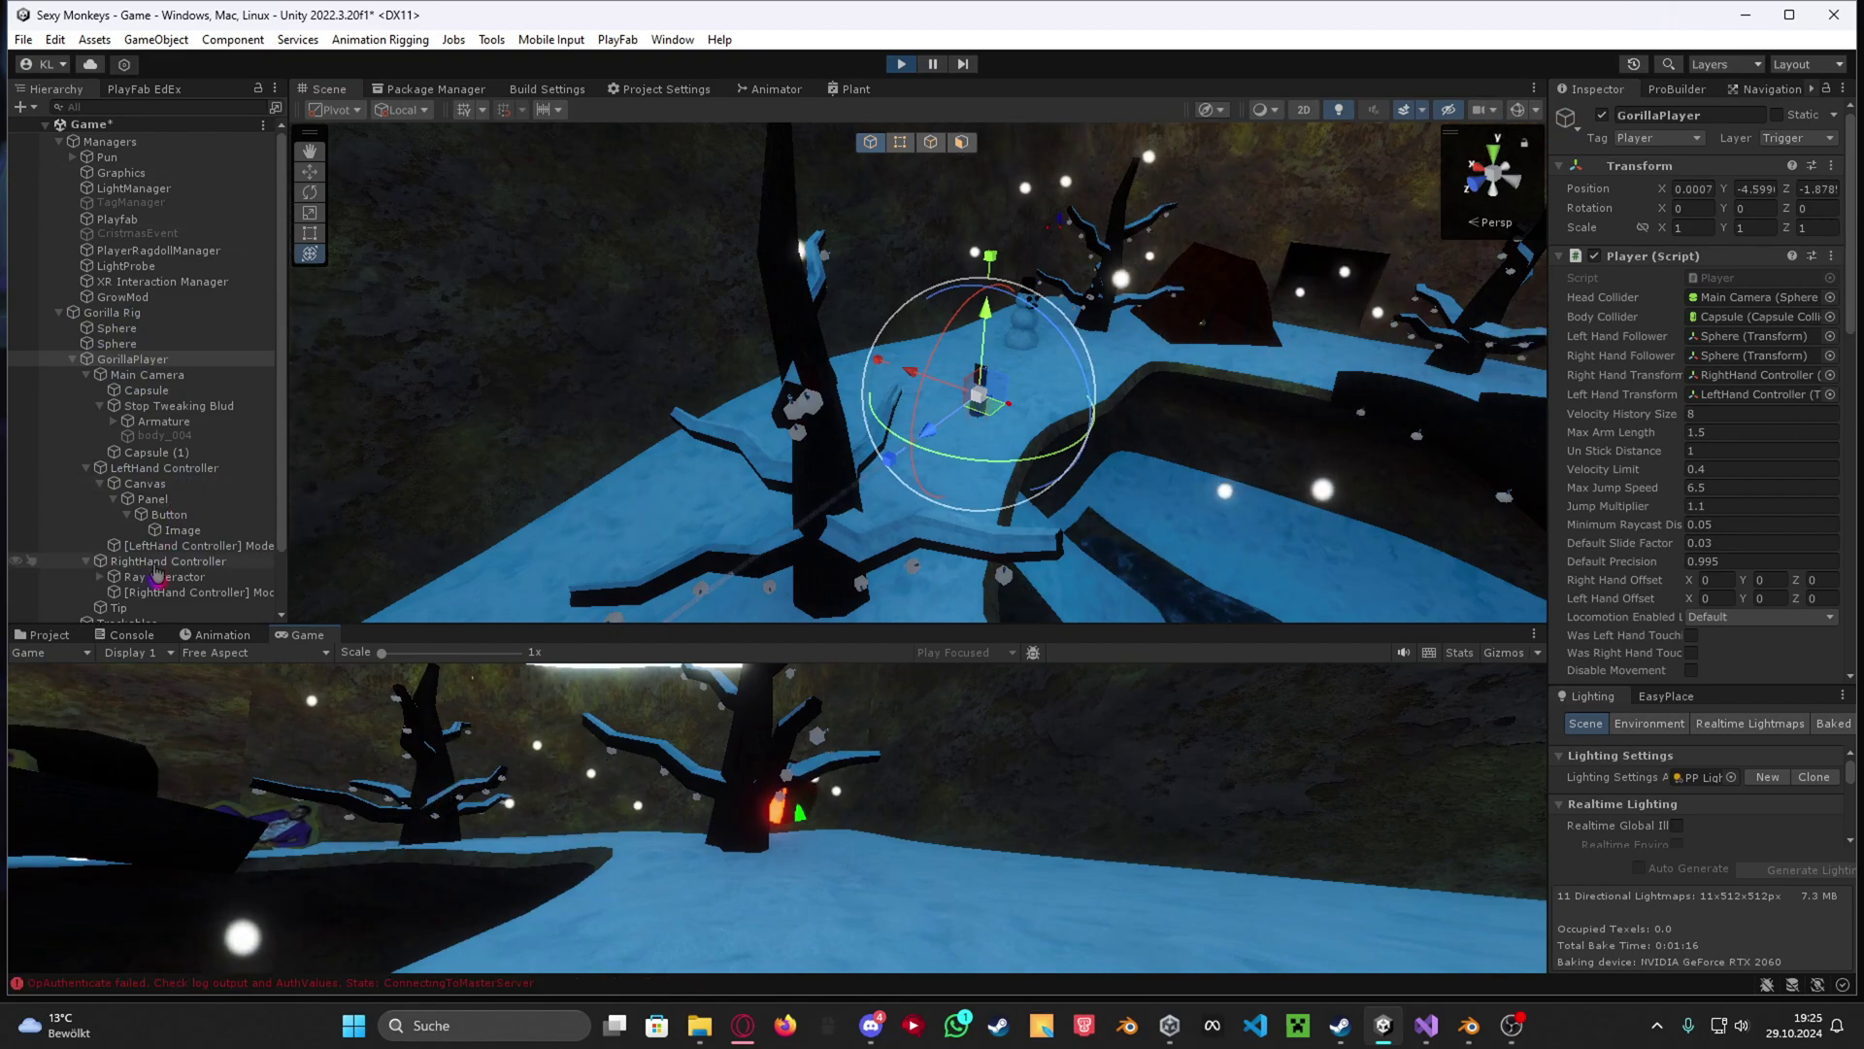
pyautogui.click(42, 635)
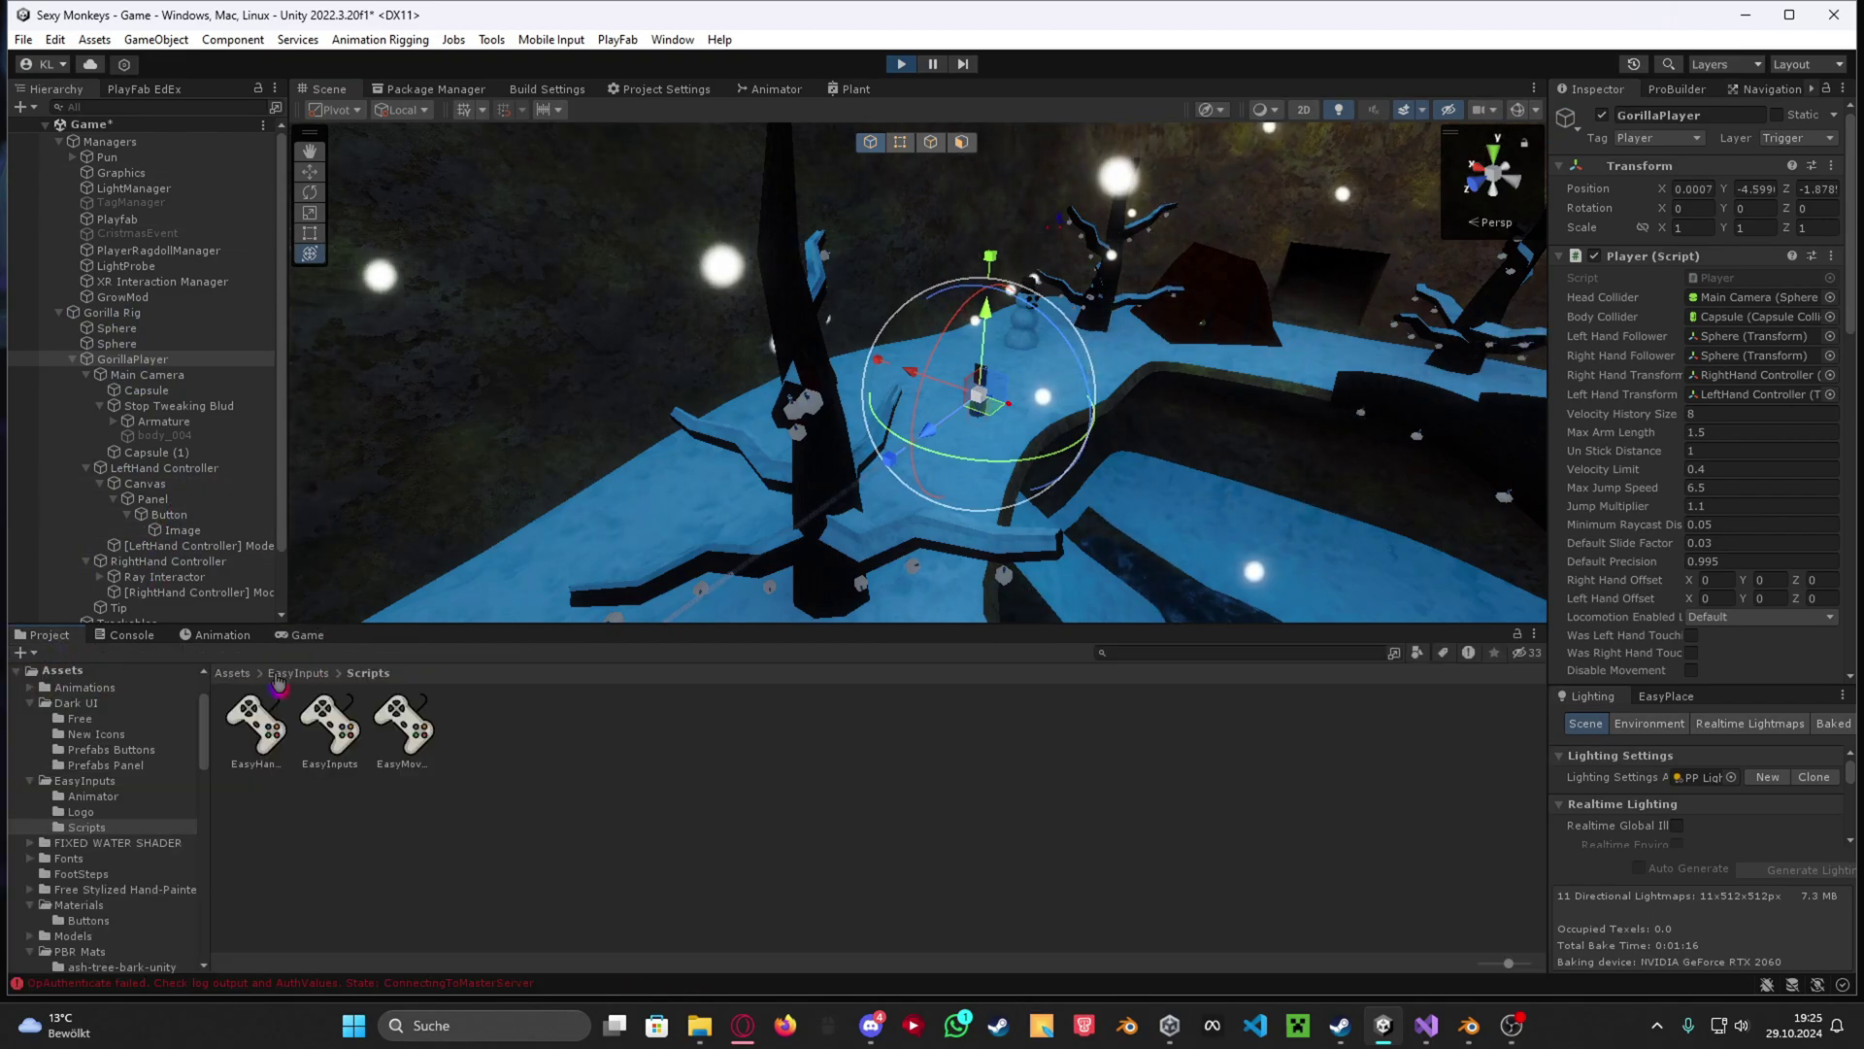
pyautogui.click(243, 675)
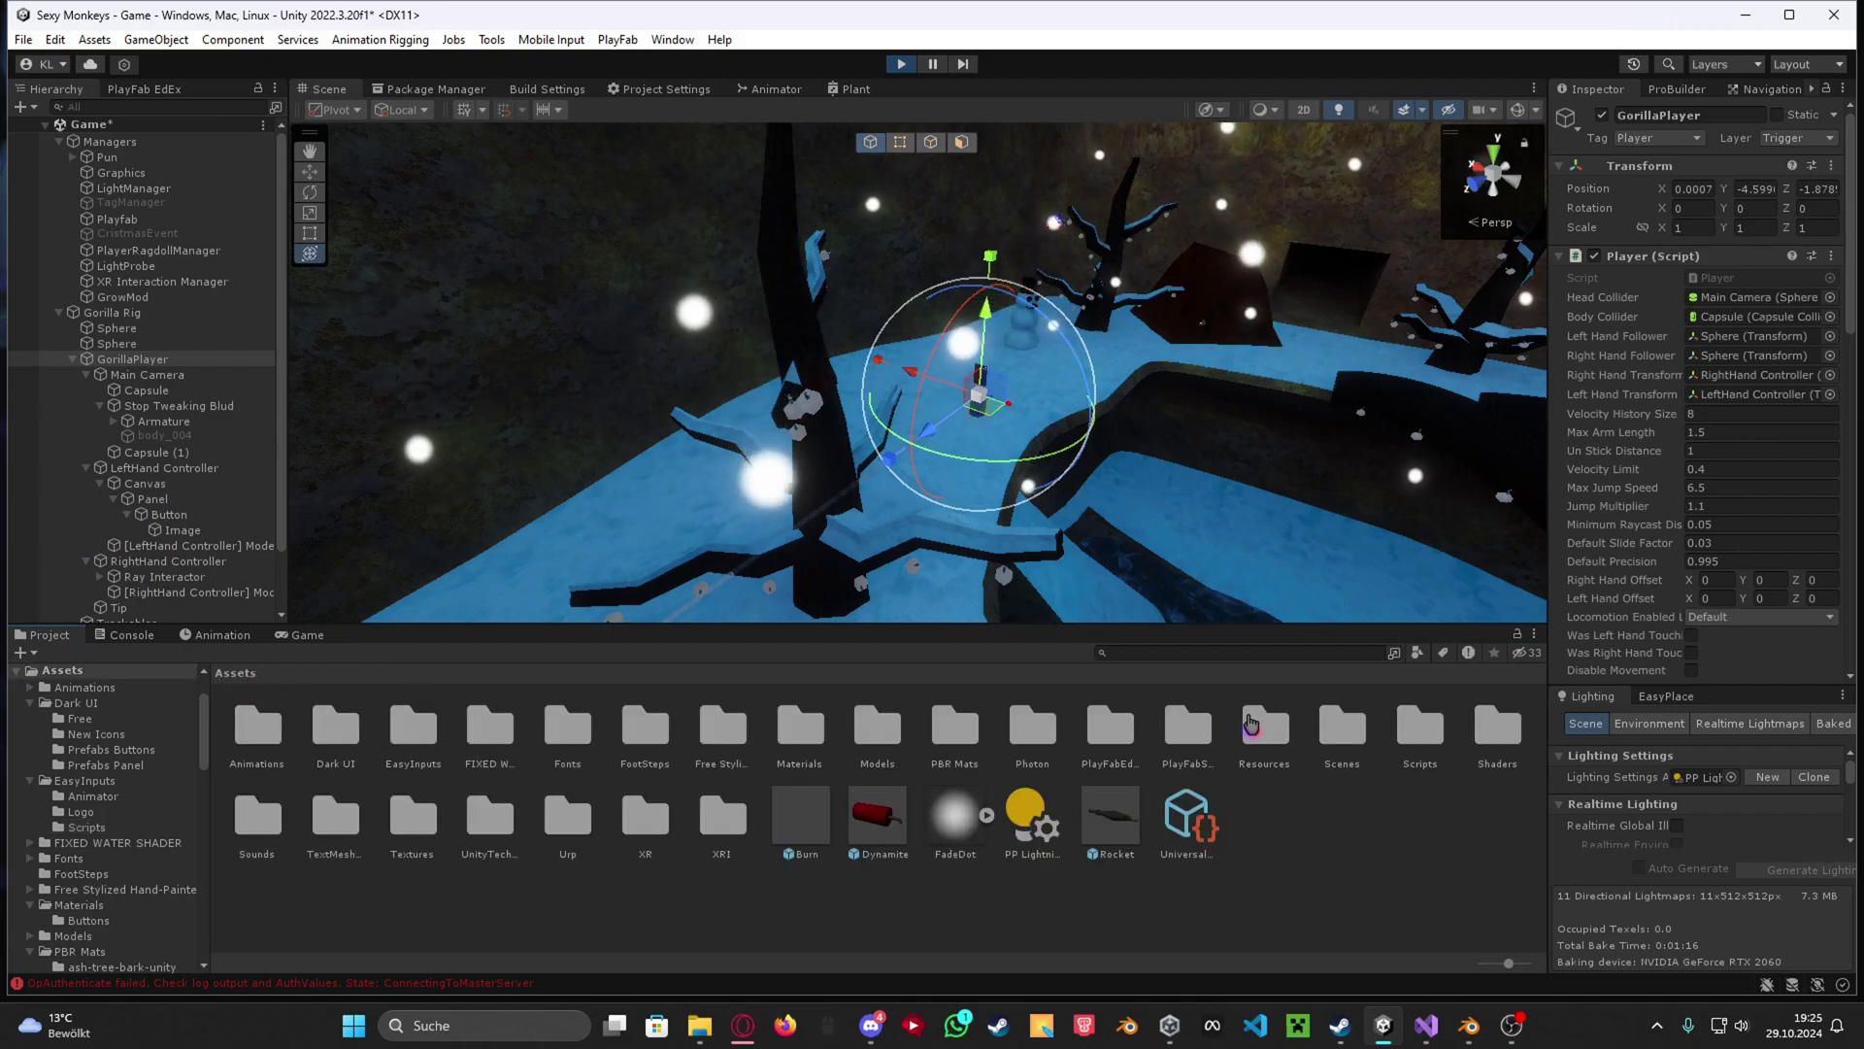
pyautogui.click(1256, 726)
pyautogui.doubleClick(1256, 726)
pyautogui.doubleClick(404, 729)
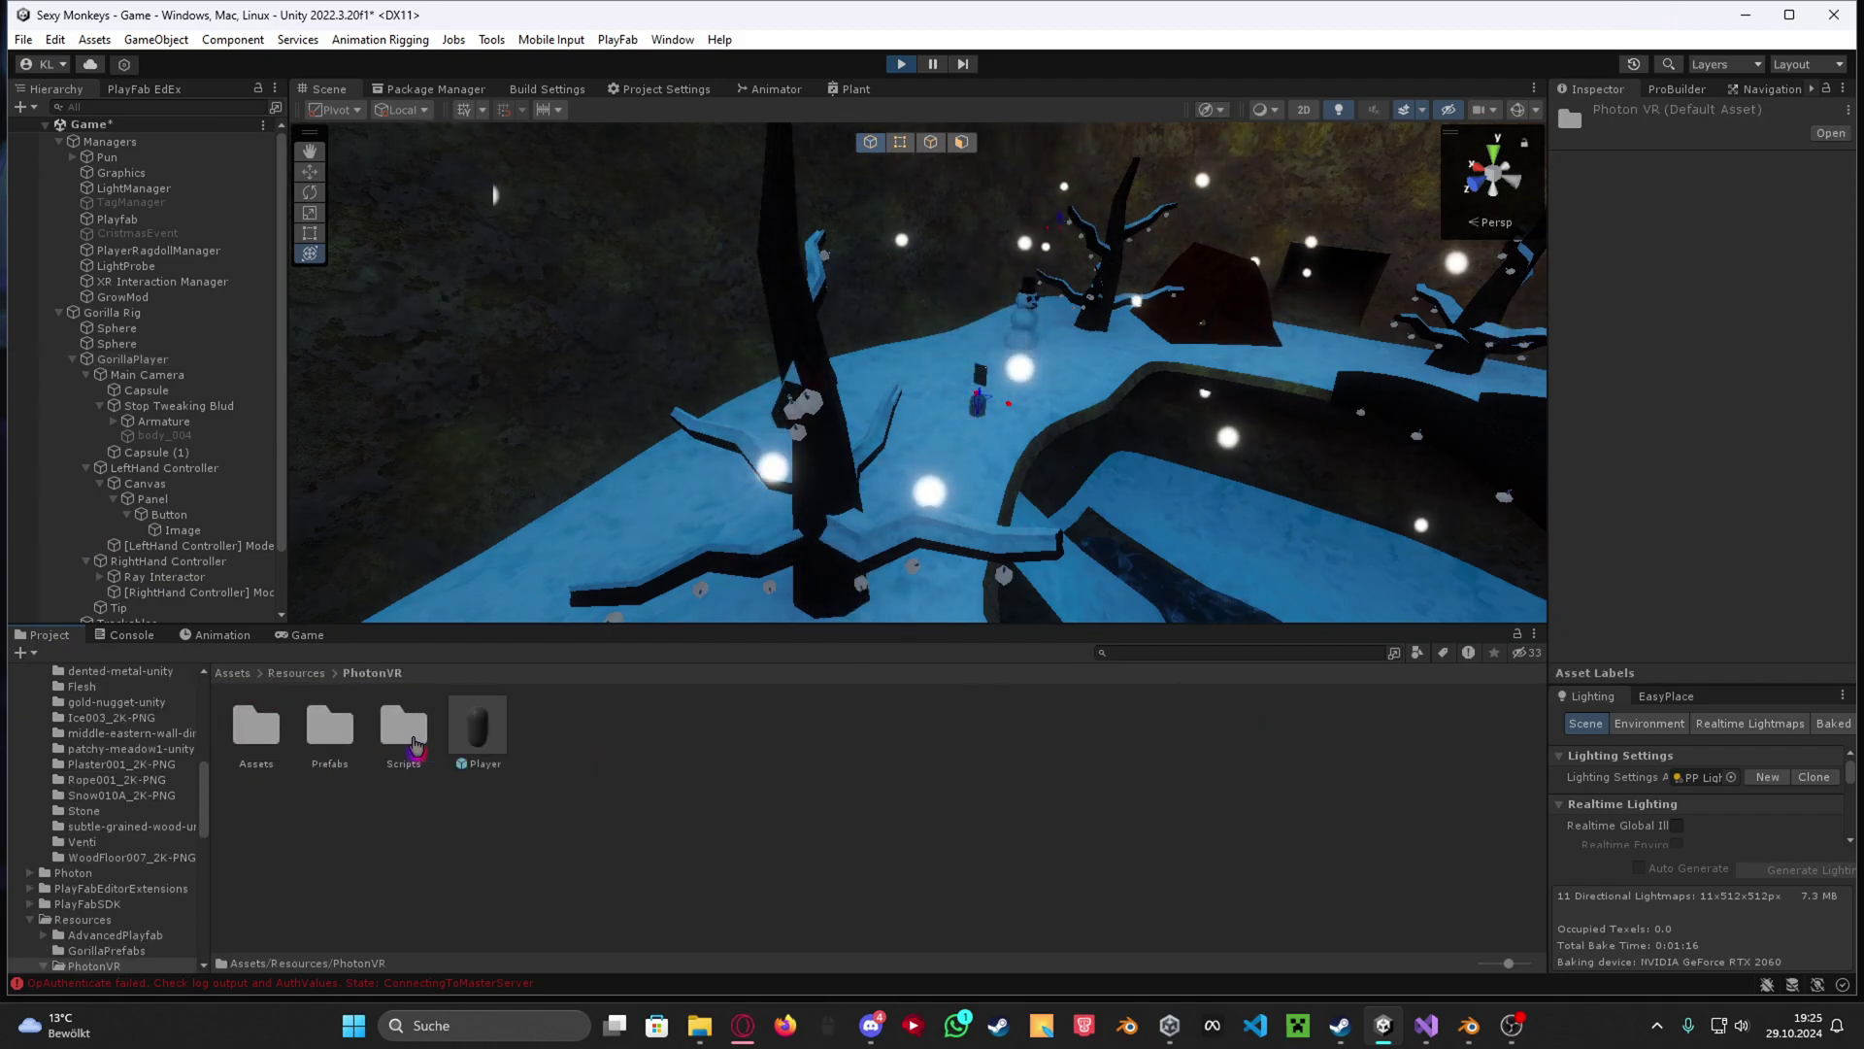
pyautogui.click(479, 729)
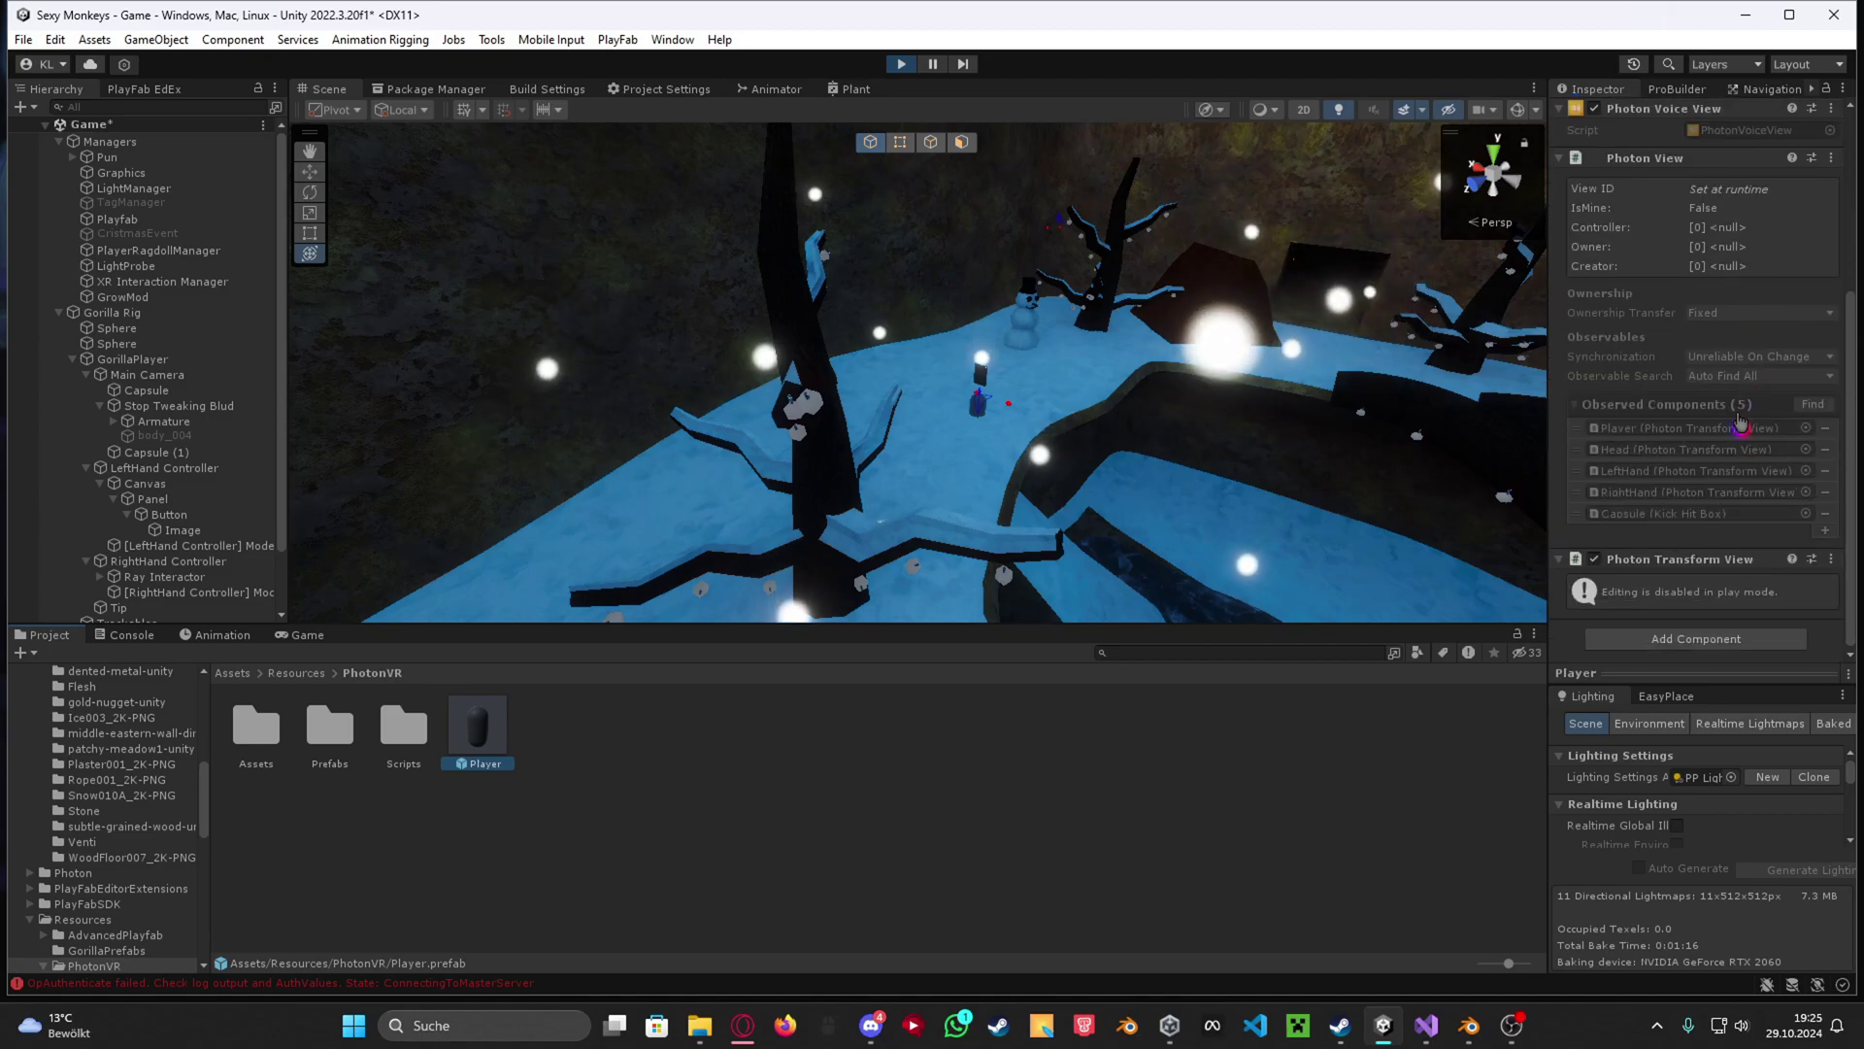
# Search the Player prefab's available components for "photontr" without adding one, and exit play mode.
pyautogui.click(1664, 638)
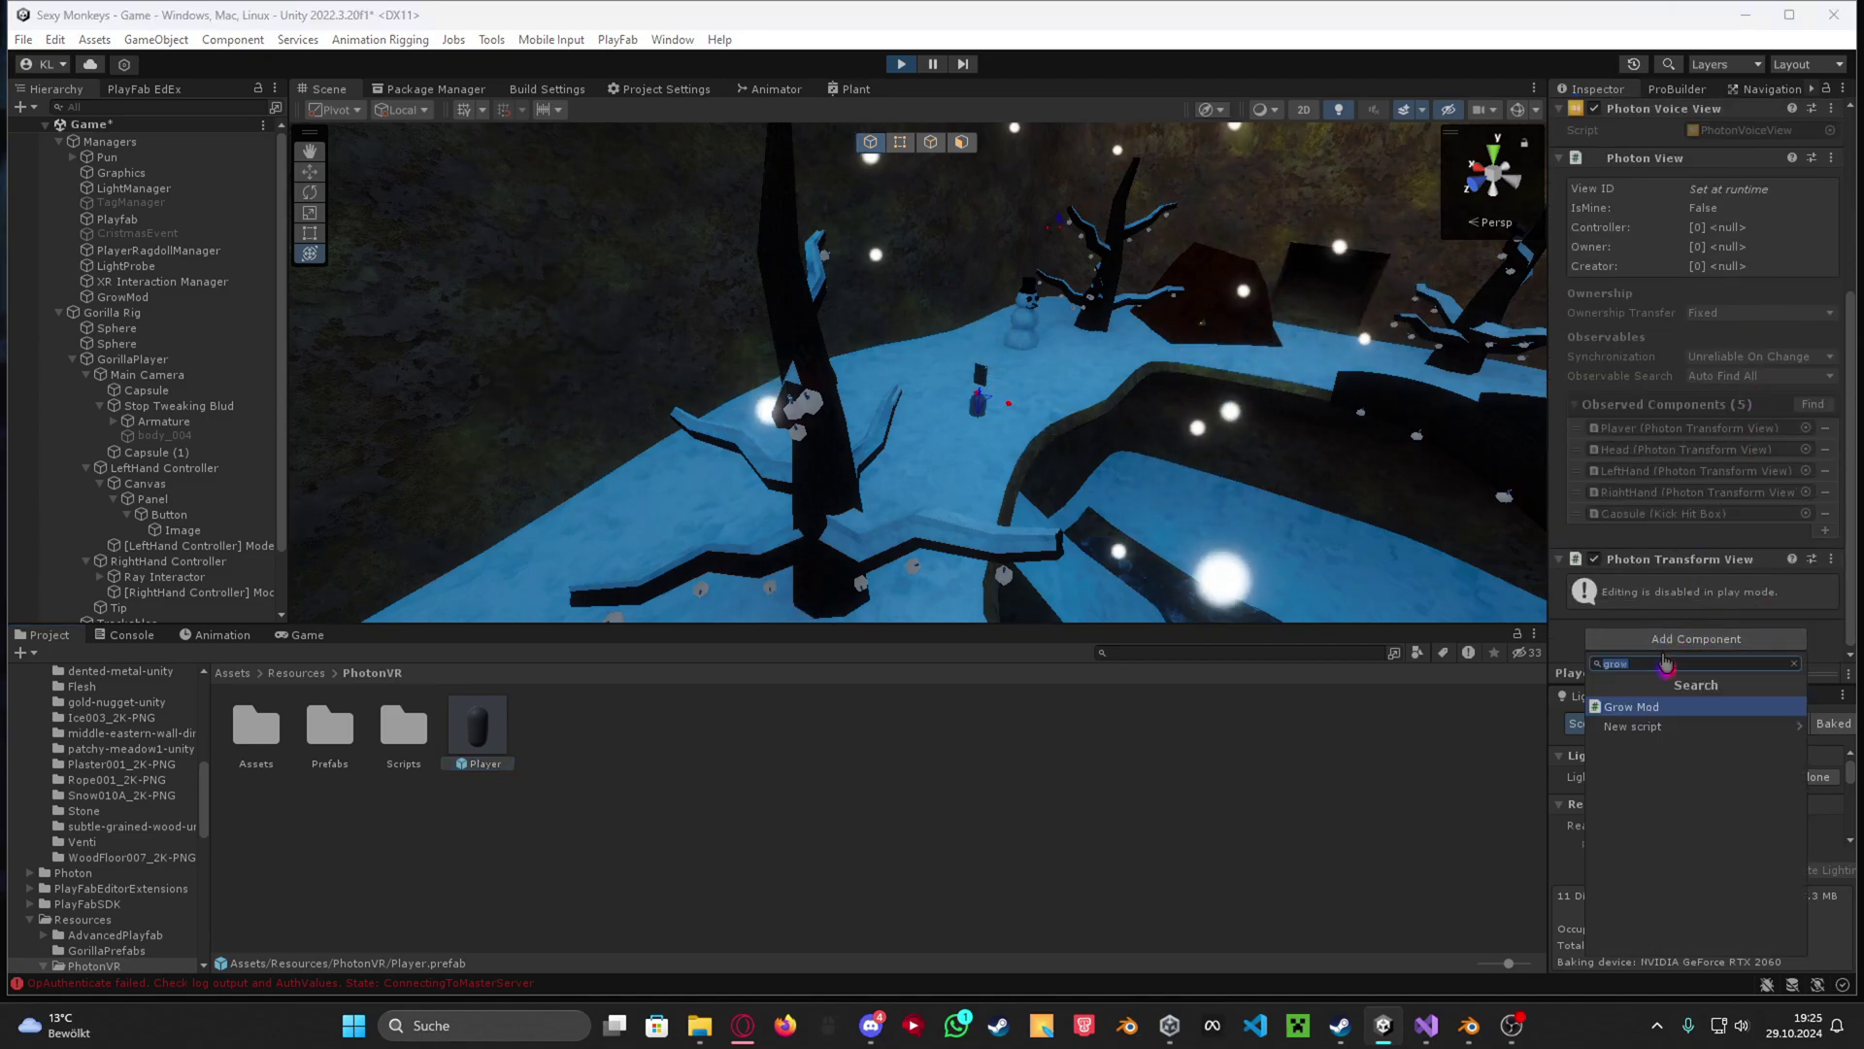
pyautogui.write('photontr')
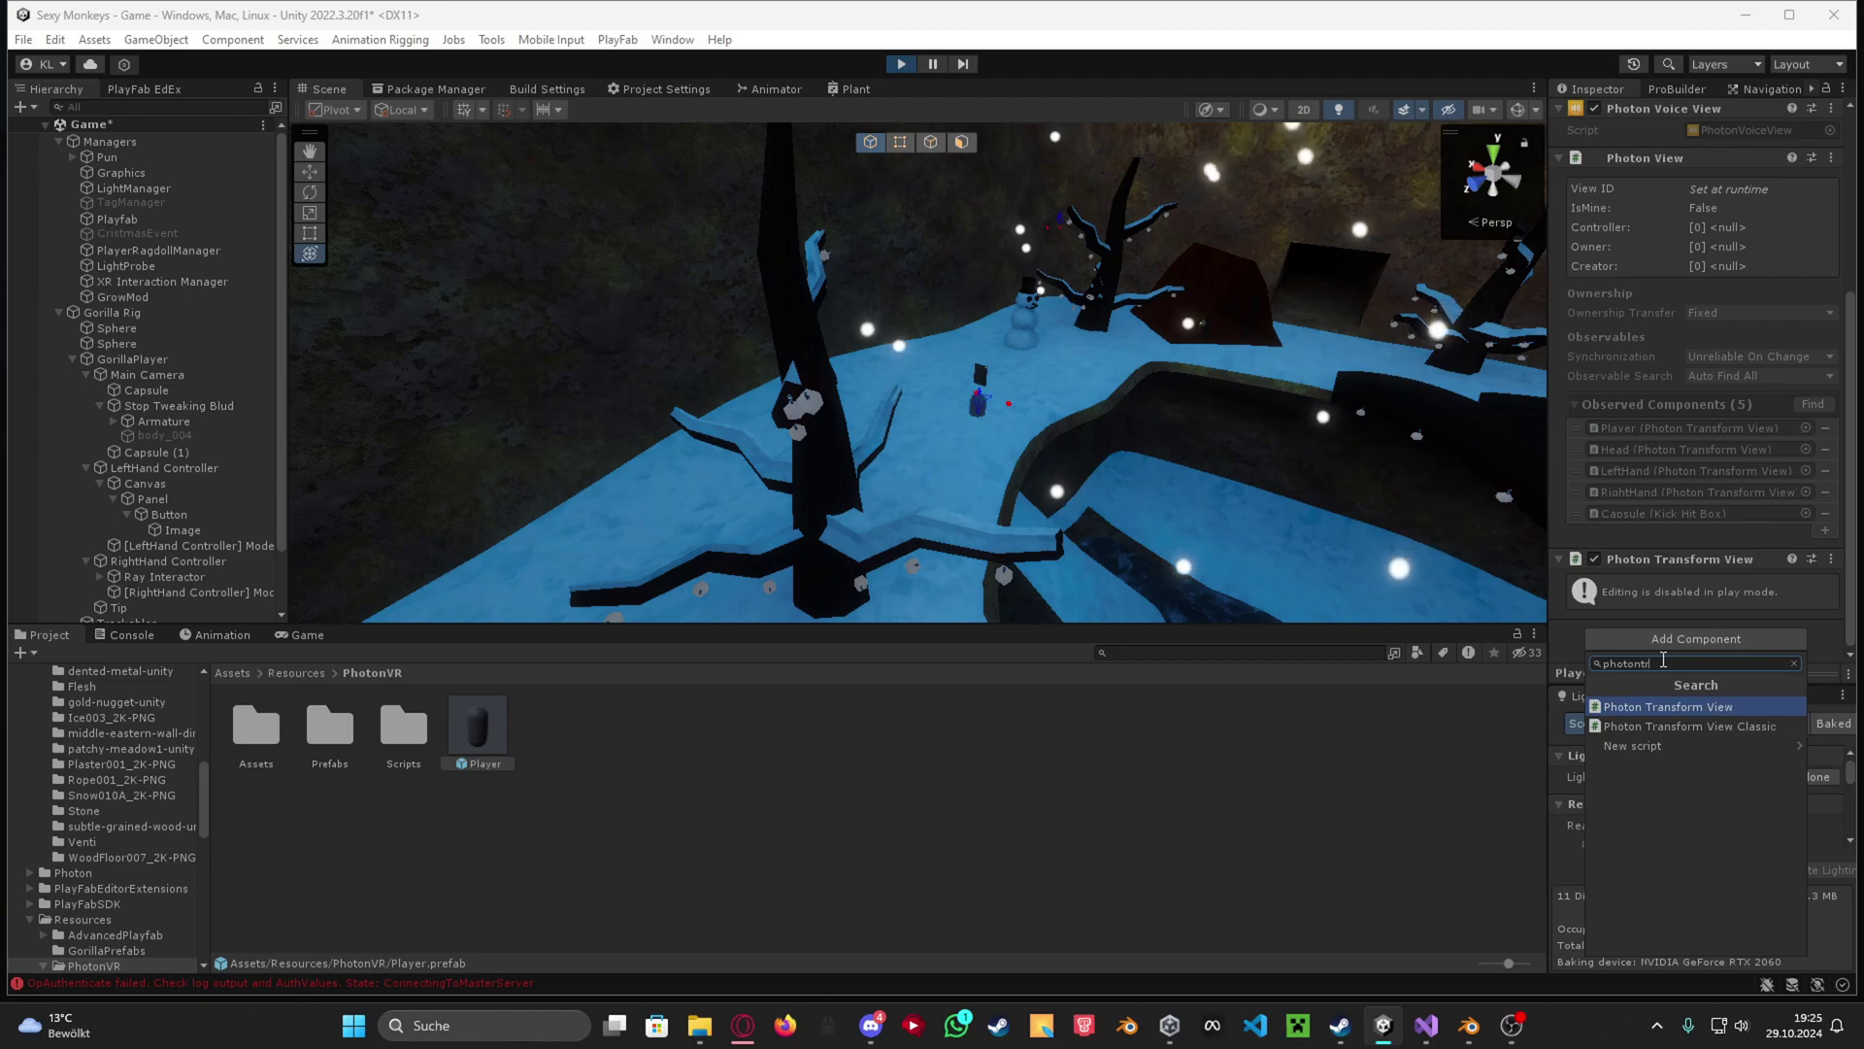
pyautogui.click(1670, 579)
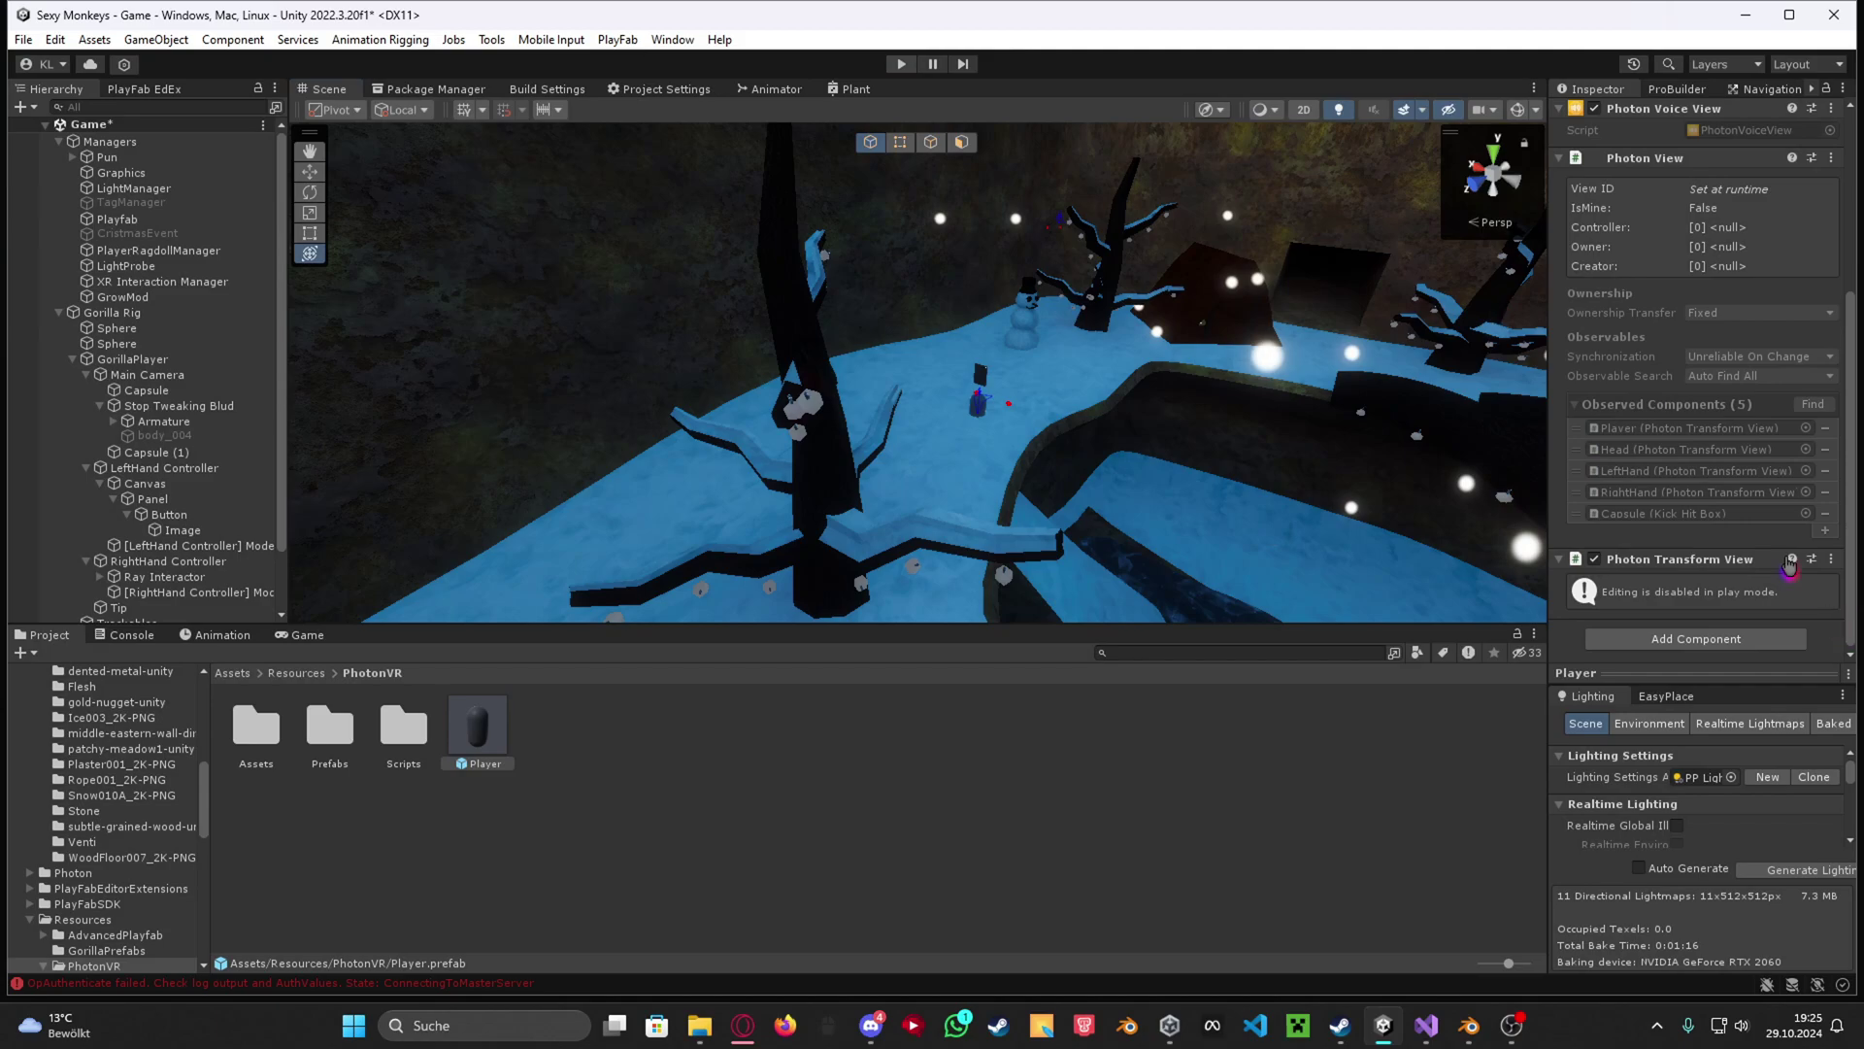
pyautogui.hotkey('ctrl', 'p')
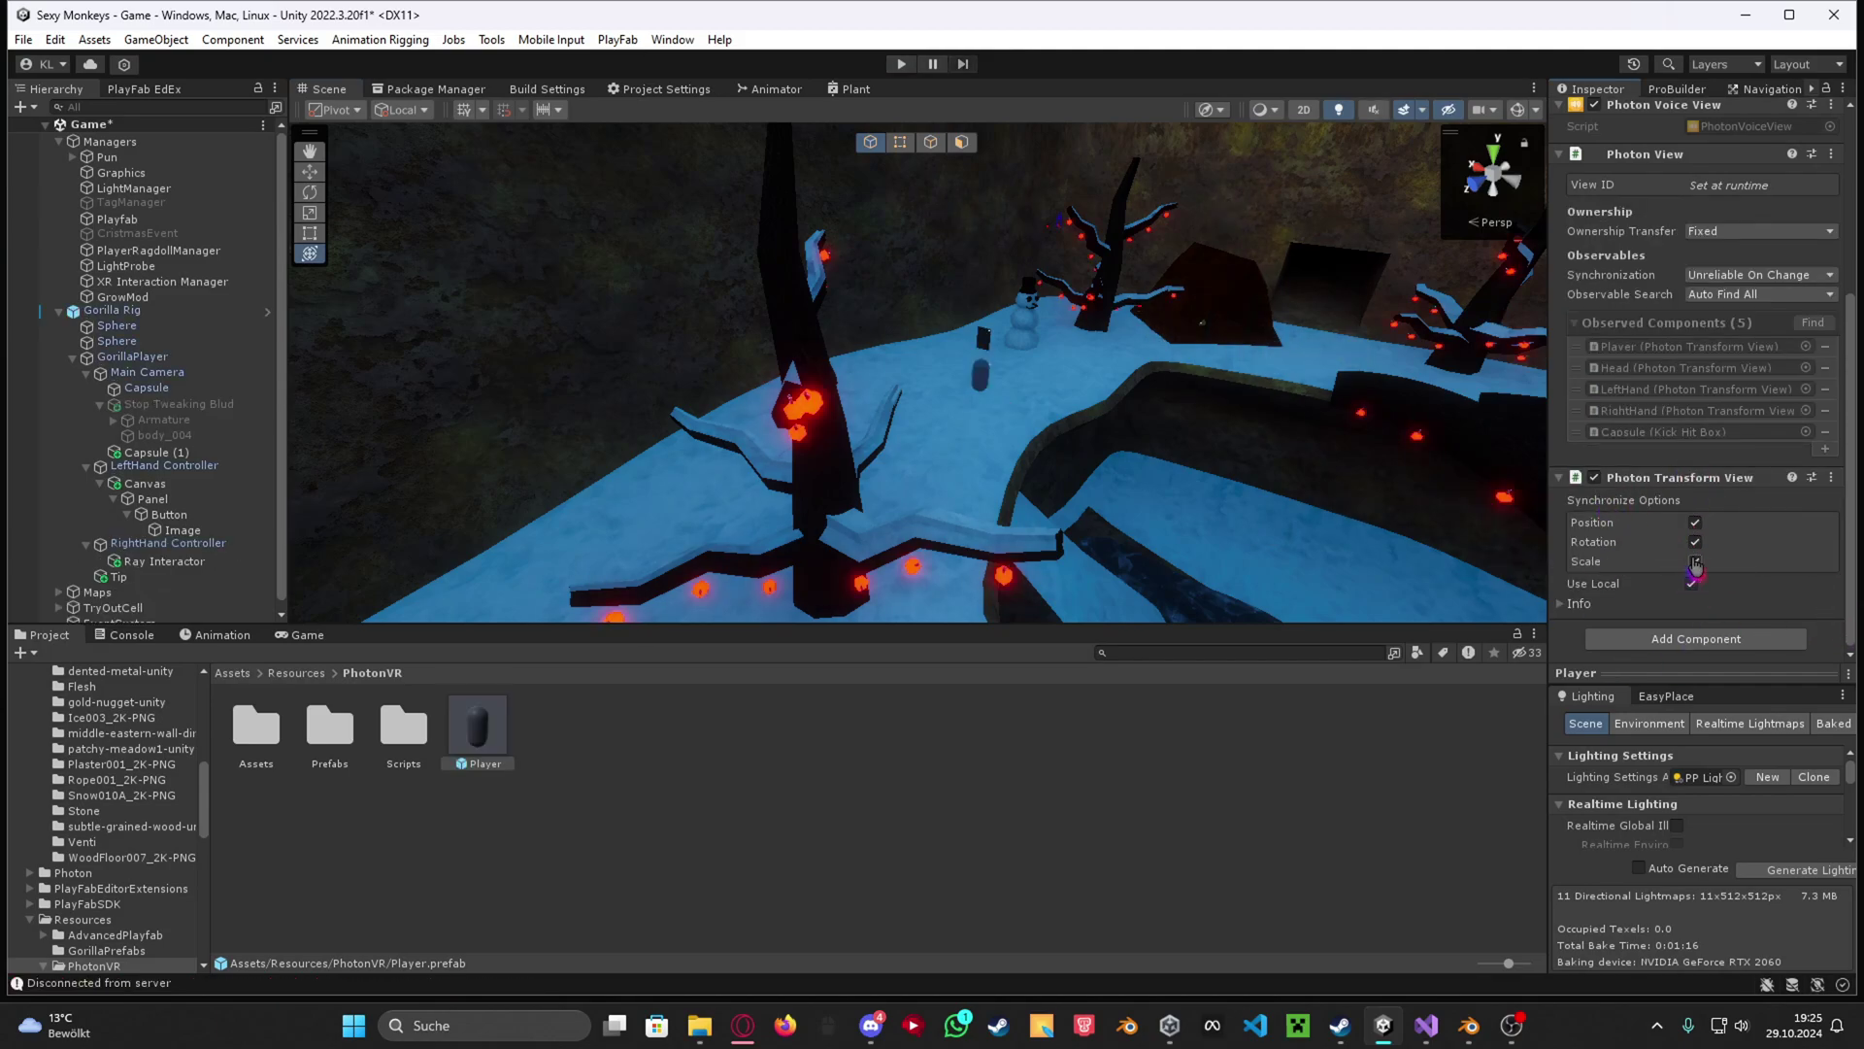
# Run the scene and turn on Test Grow on the GrowMod object.
pyautogui.click(900, 64)
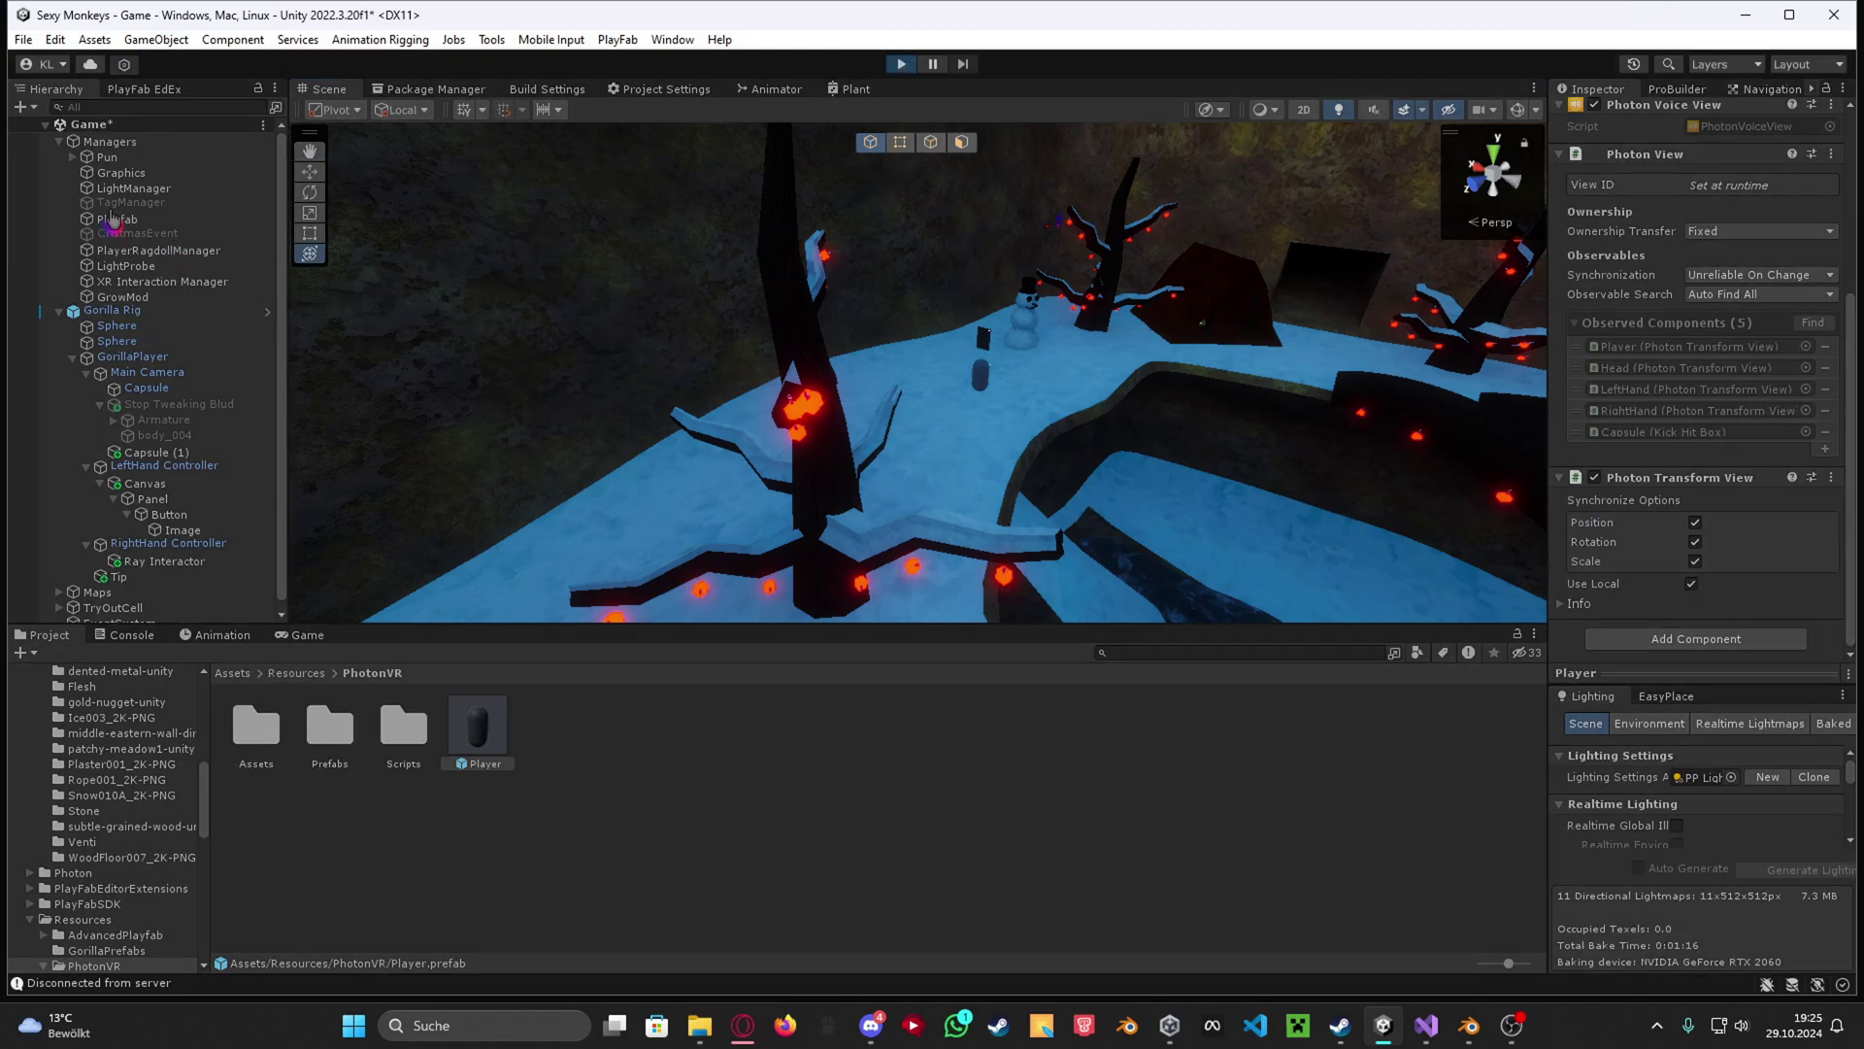
pyautogui.click(130, 298)
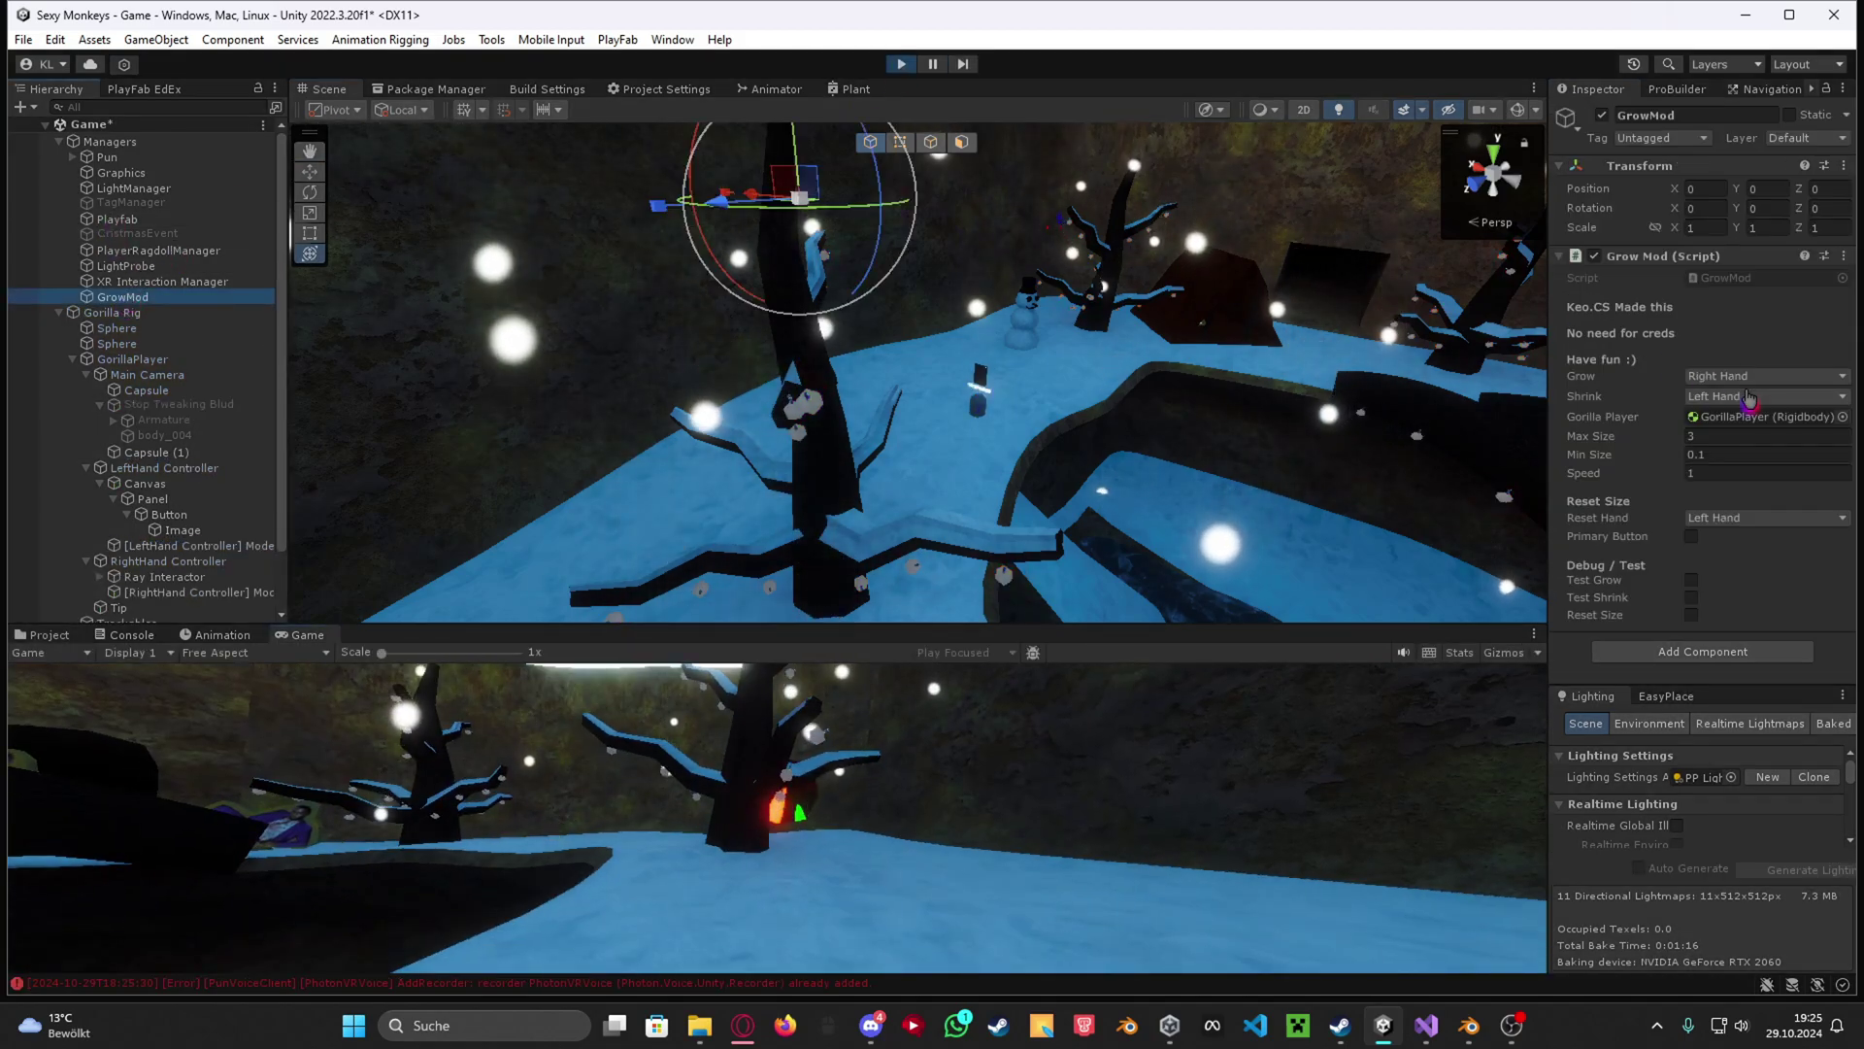
pyautogui.click(1691, 580)
pyautogui.moveTo(1311, 393); pyautogui.dragTo(1369, 393, button='right')
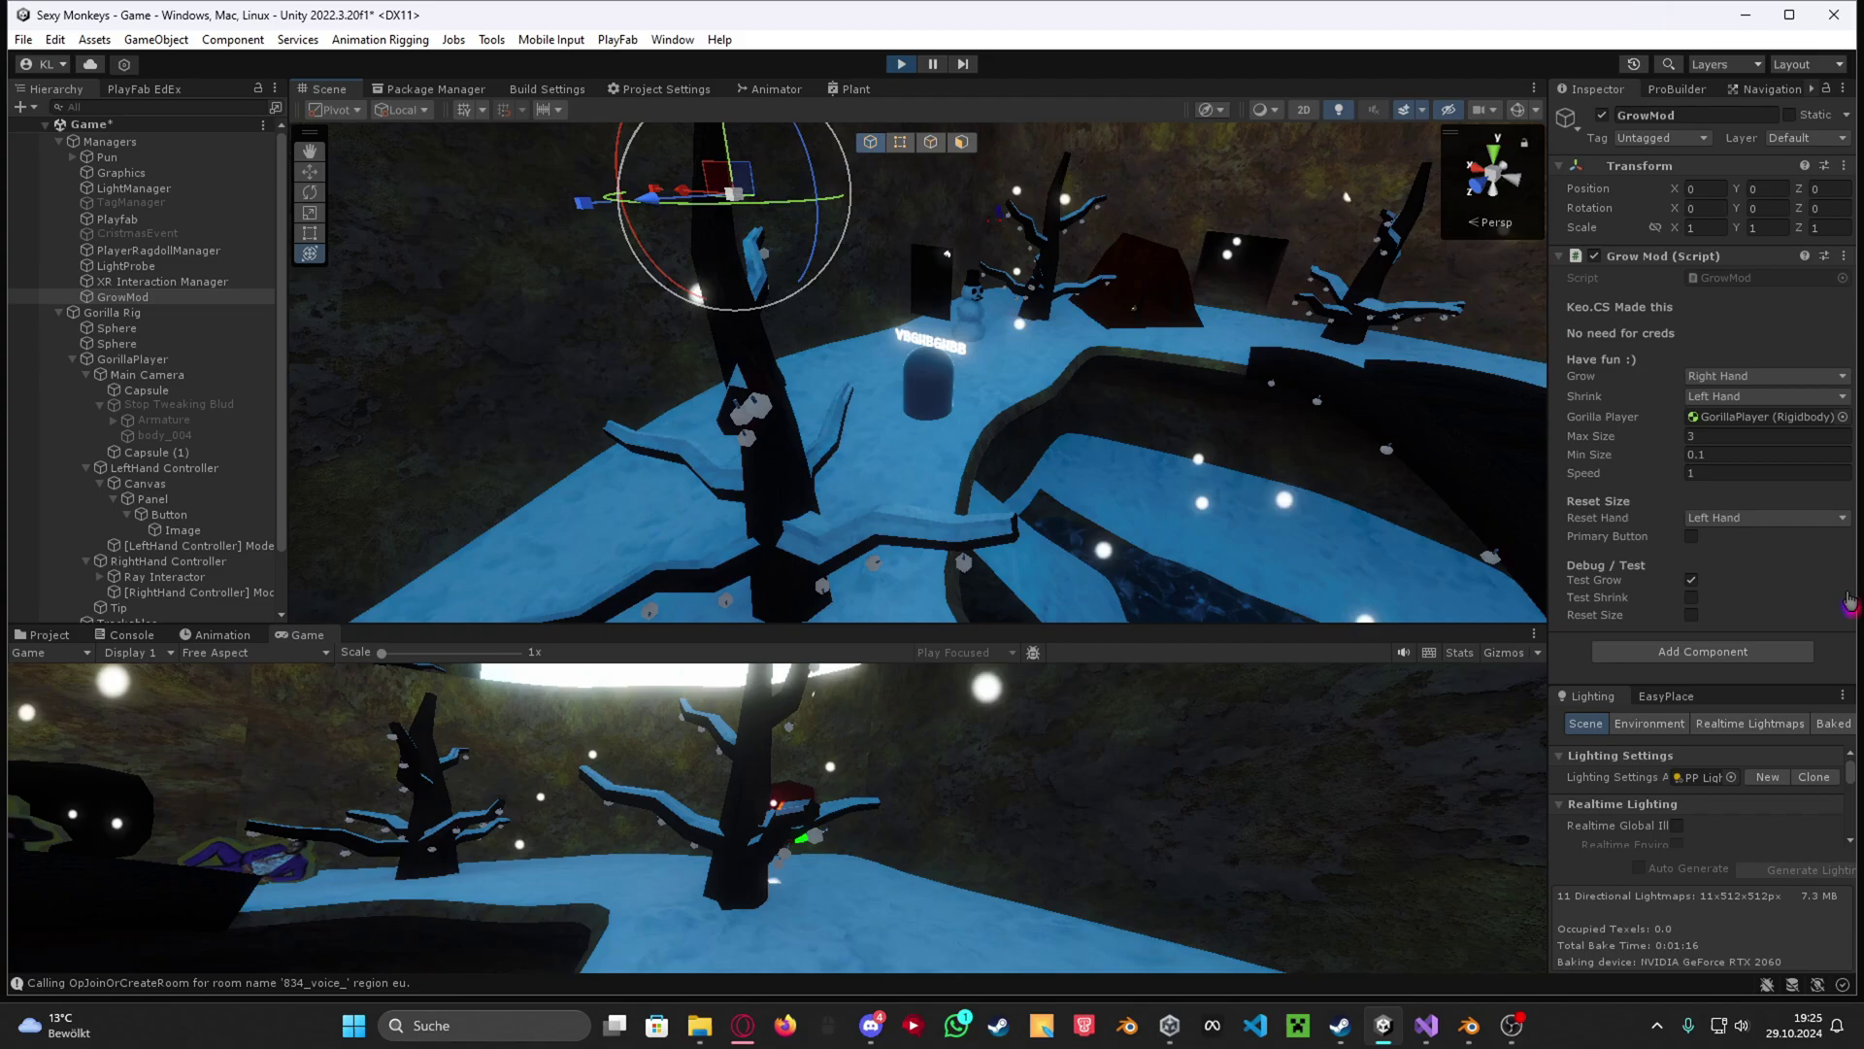
# Frame GorillaPlayer in the scene and set its scale to 3 on X, Y and Z.
pyautogui.click(132, 359)
pyautogui.press('f')
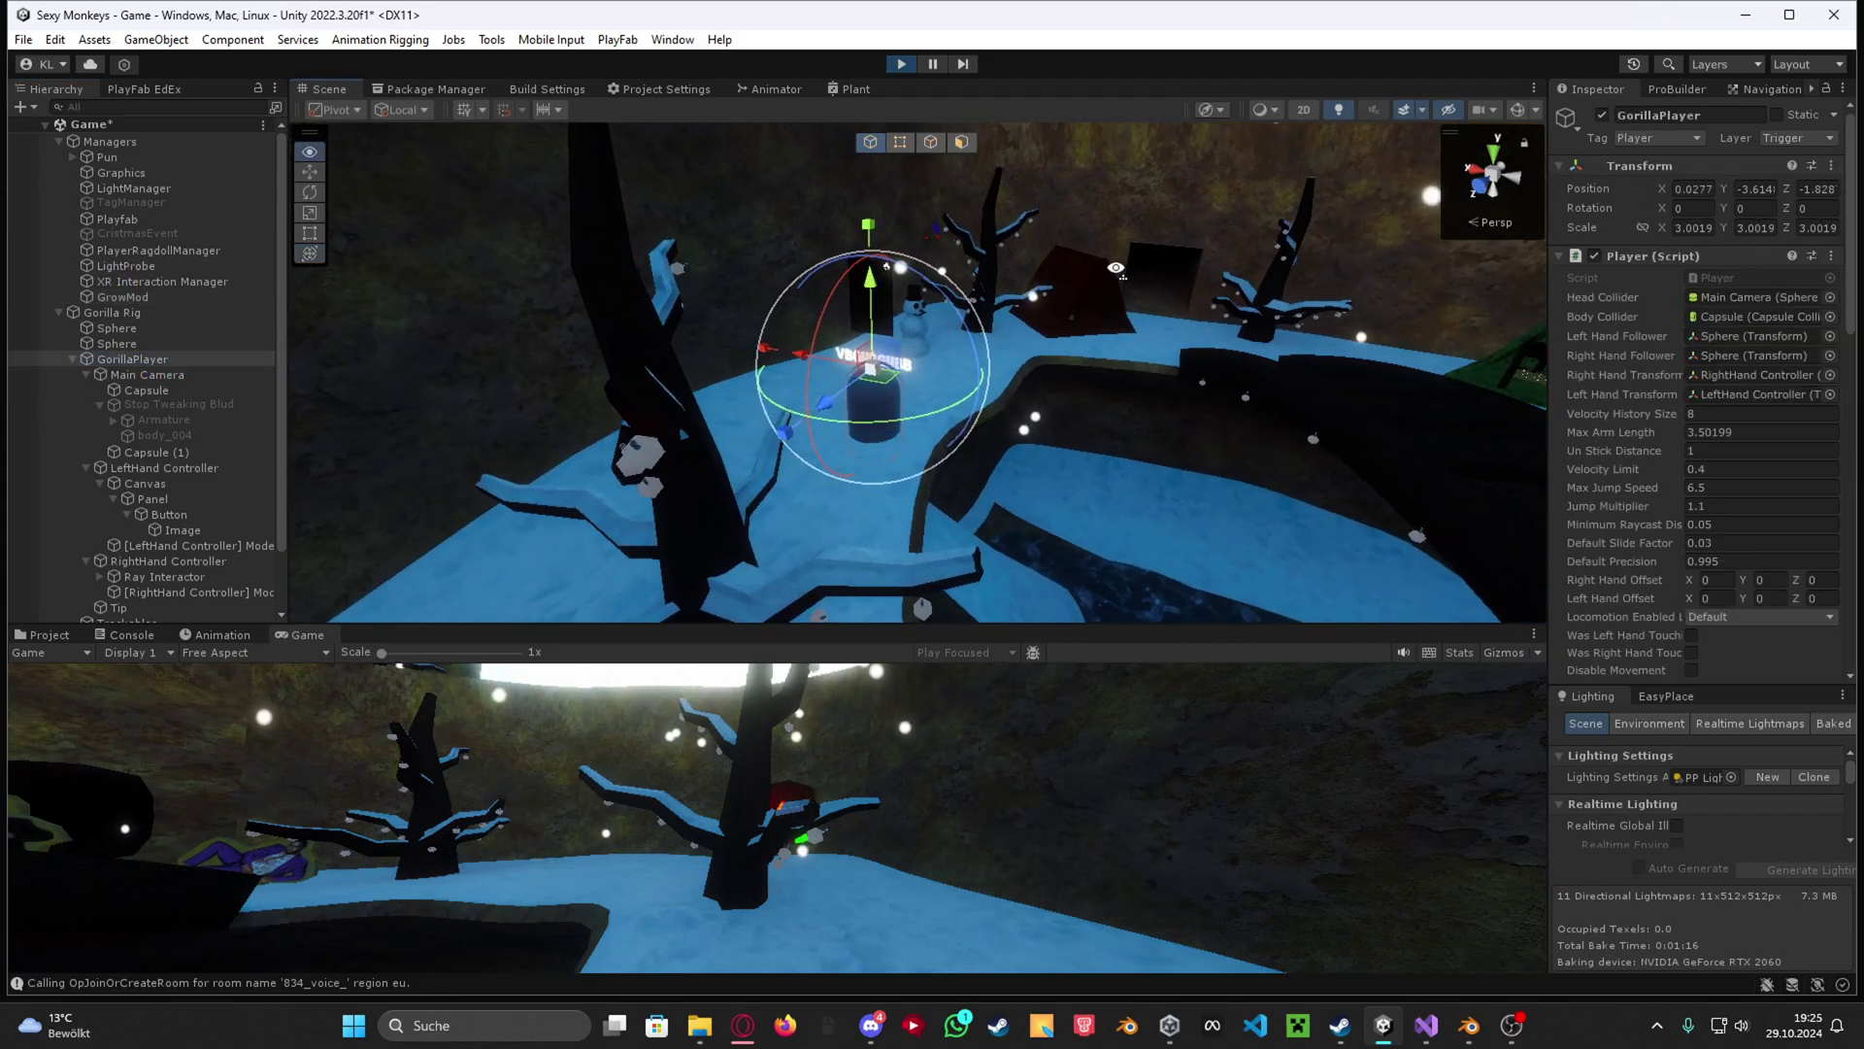
pyautogui.click(1693, 227)
pyautogui.write('3')
pyautogui.press('Tab')
pyautogui.write('3')
pyautogui.press('Tab')
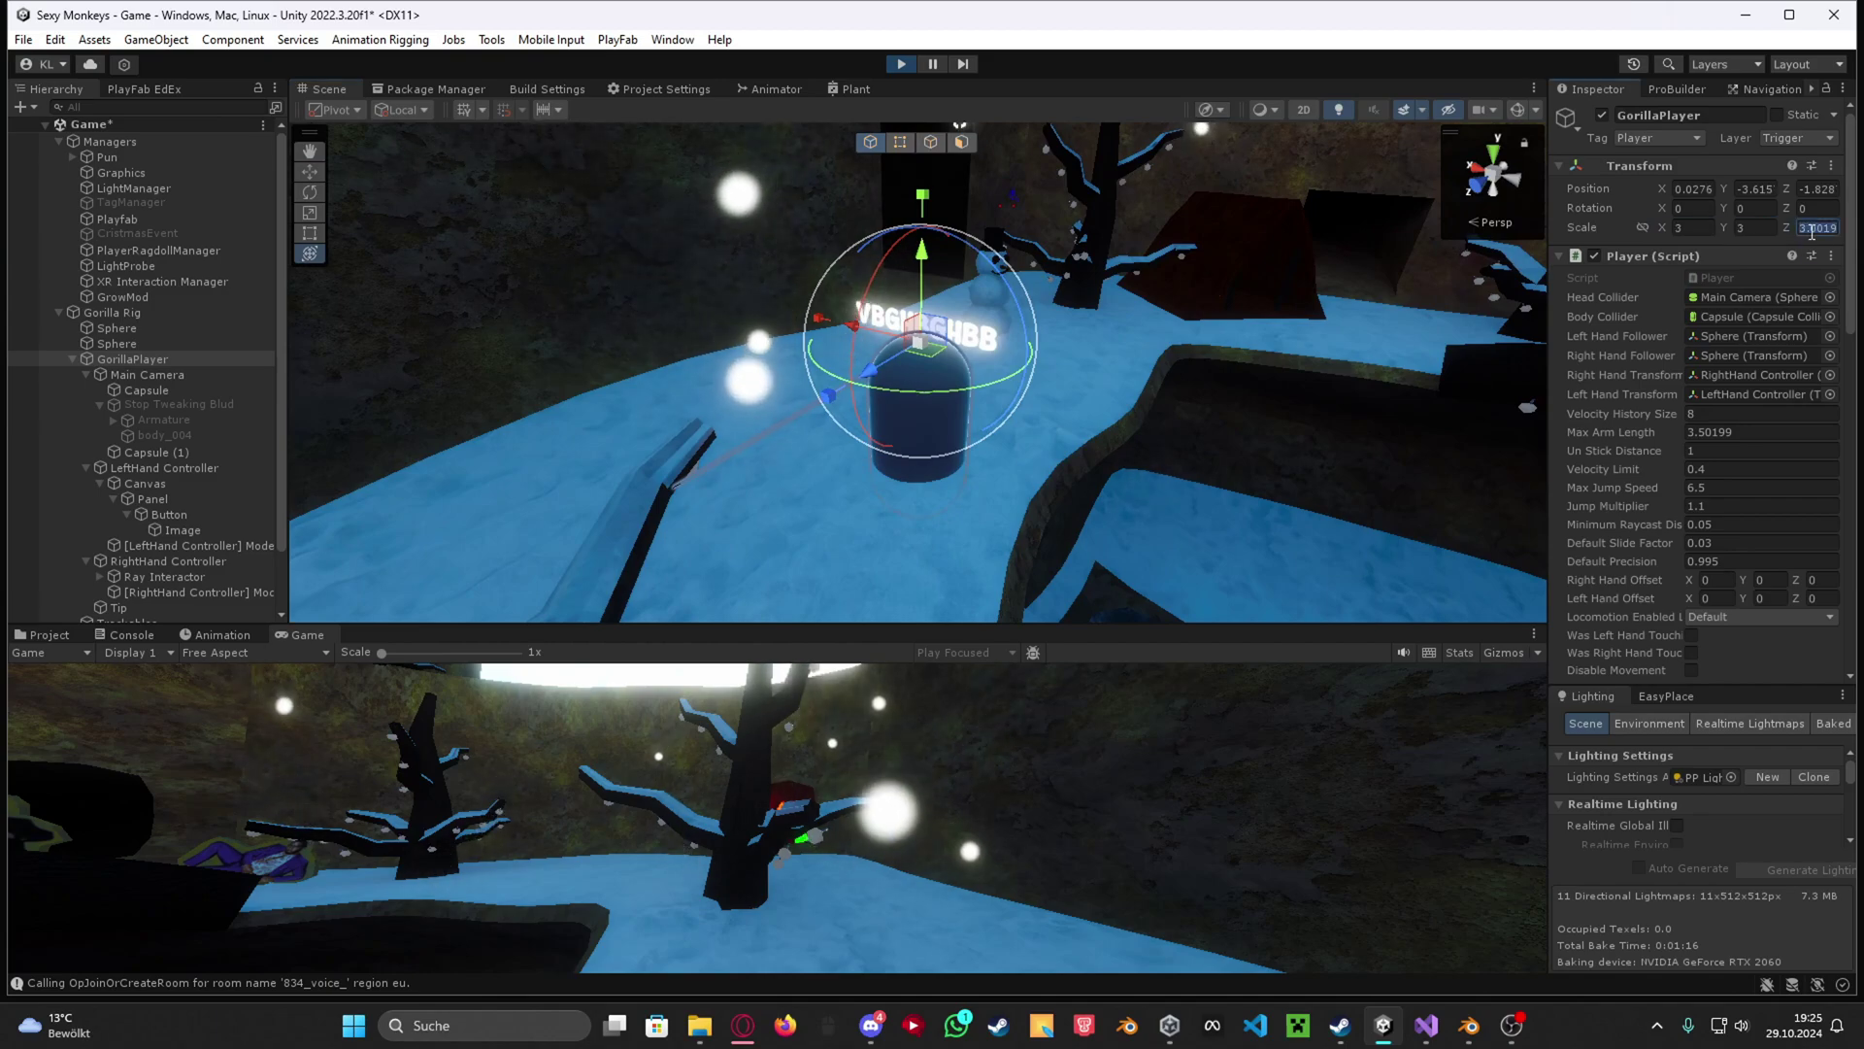
pyautogui.write('3')
pyautogui.press('Return')
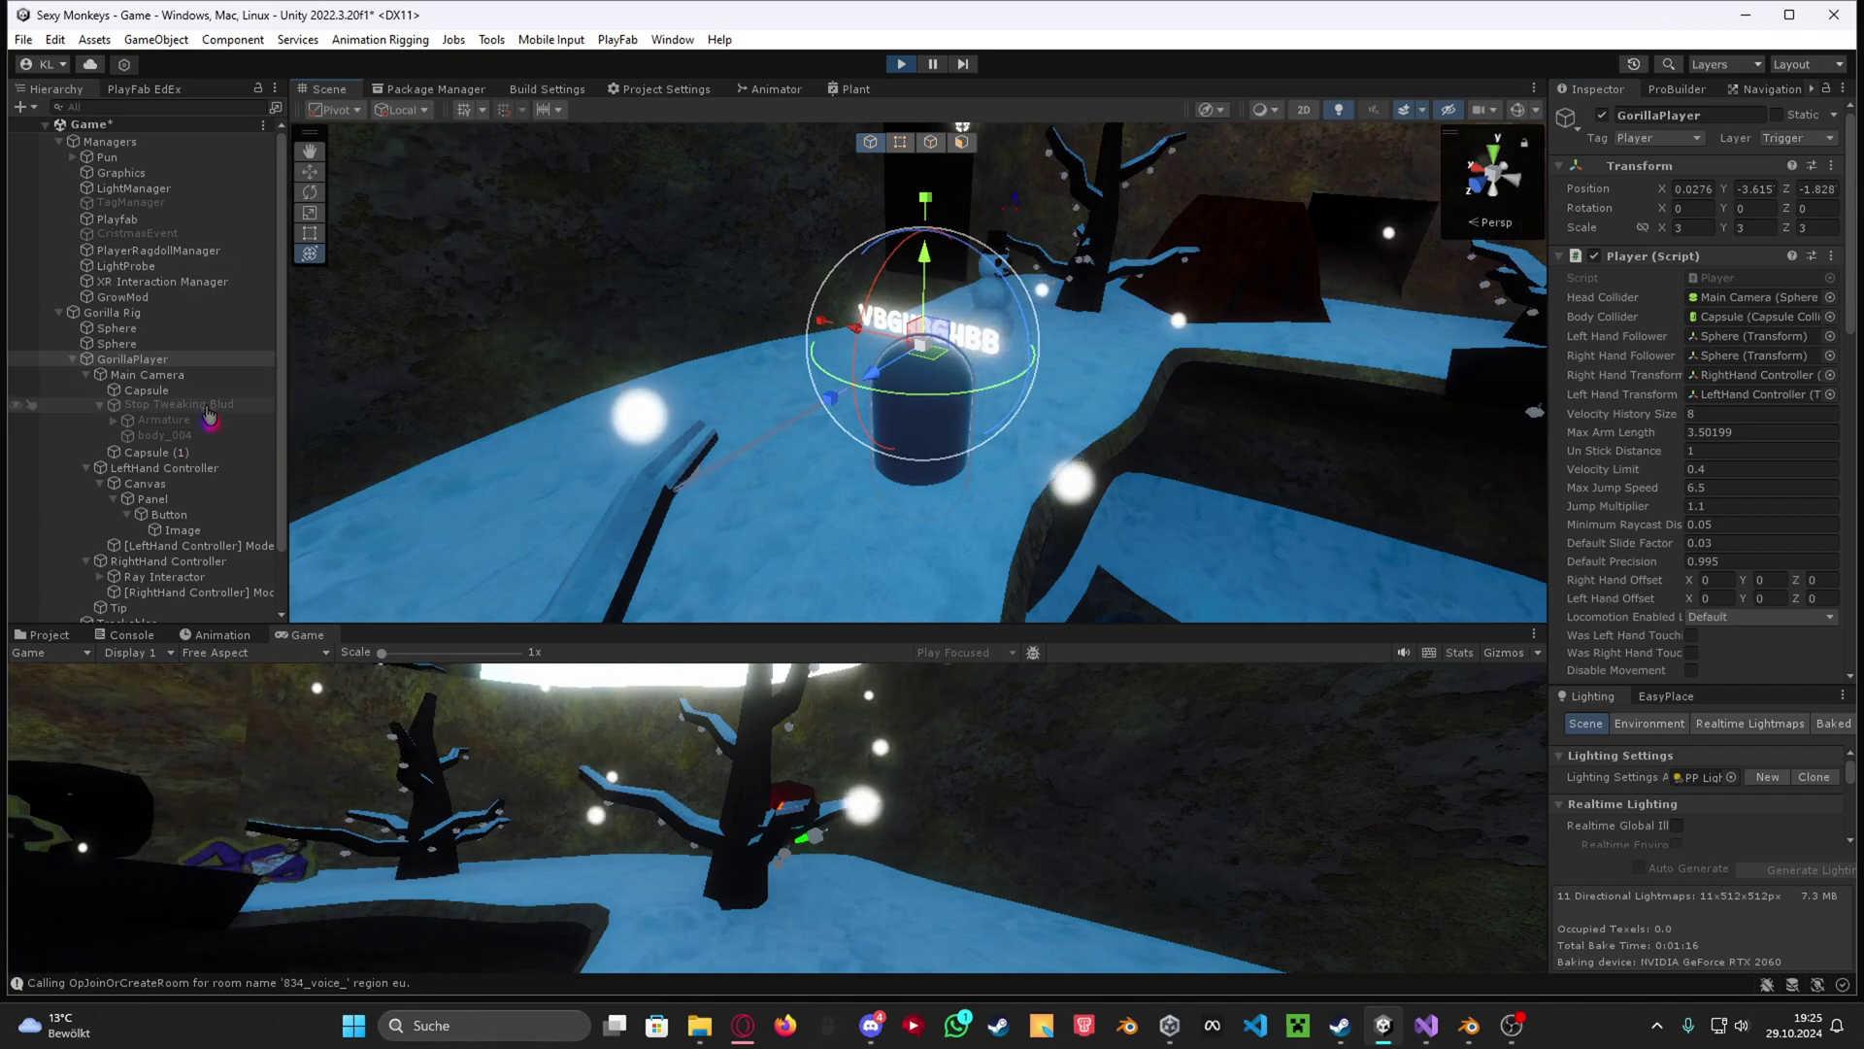
# On the GrowMod object, turn off Test Grow and turn on Test Shrink to shrink the player.
pyautogui.click(185, 296)
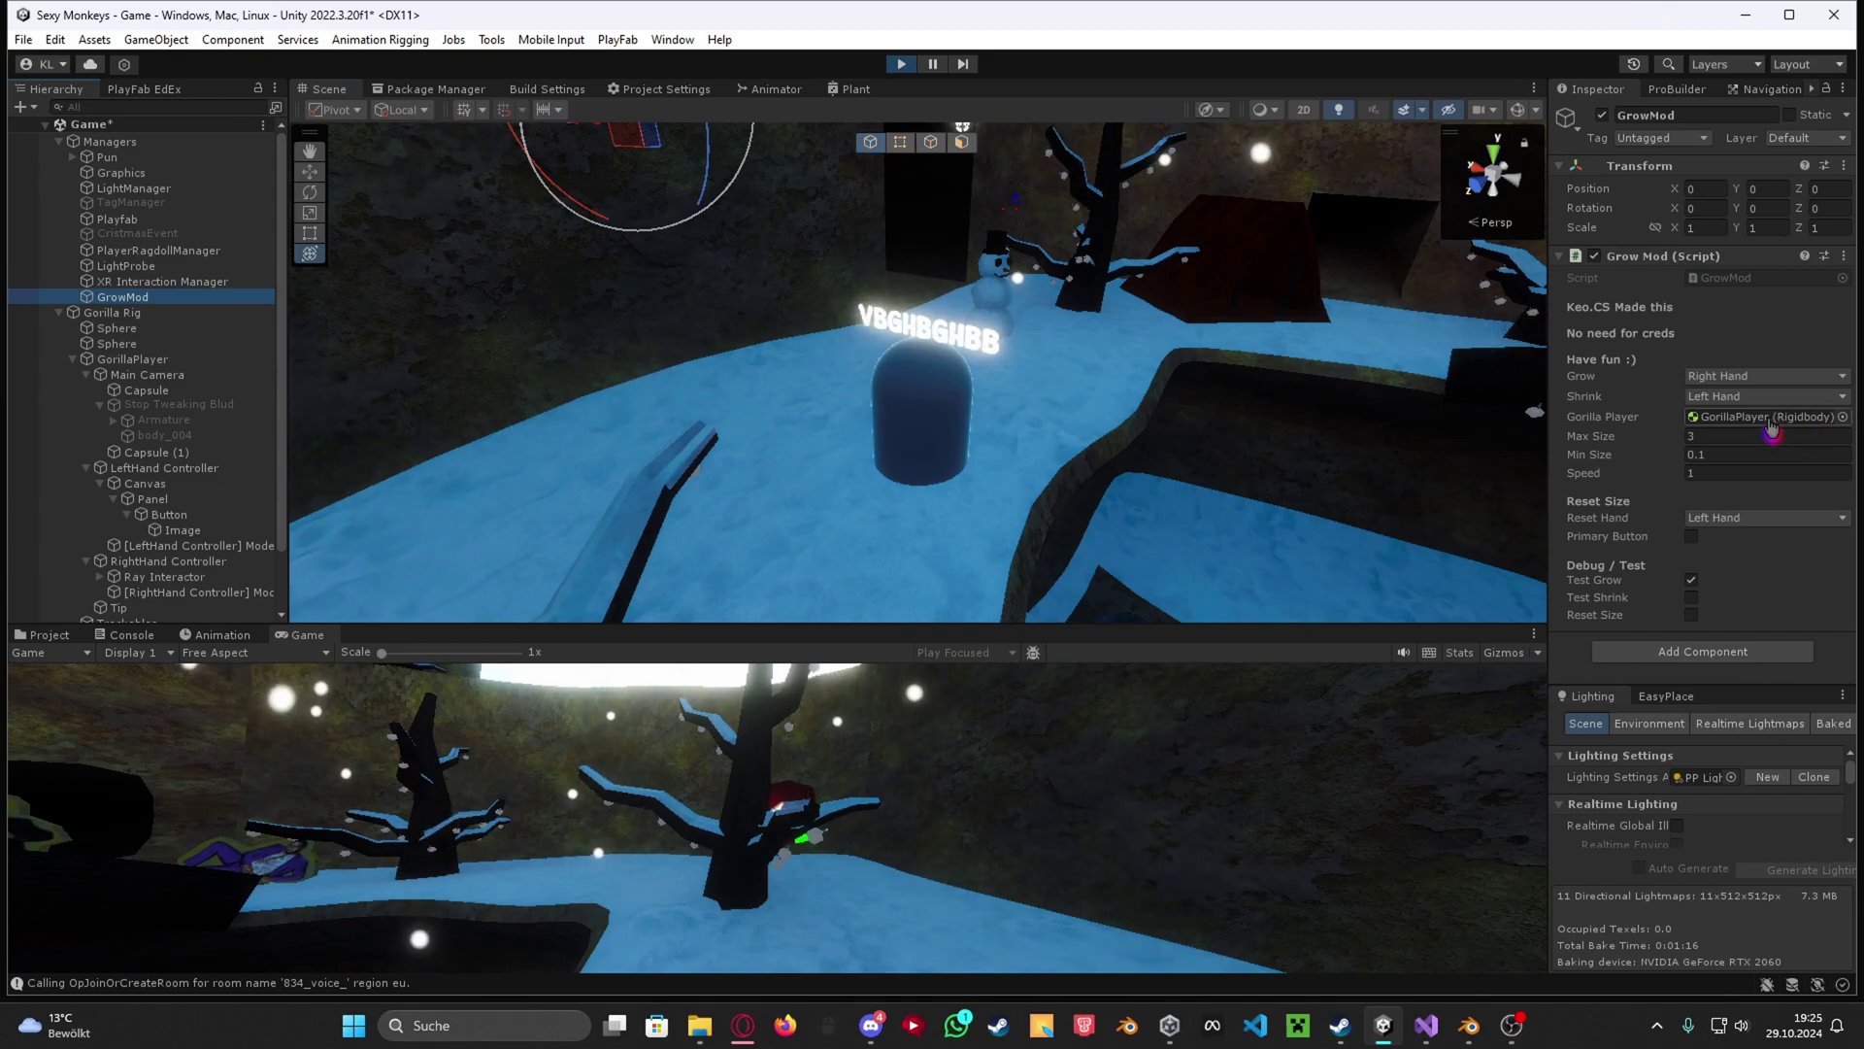
pyautogui.click(1691, 579)
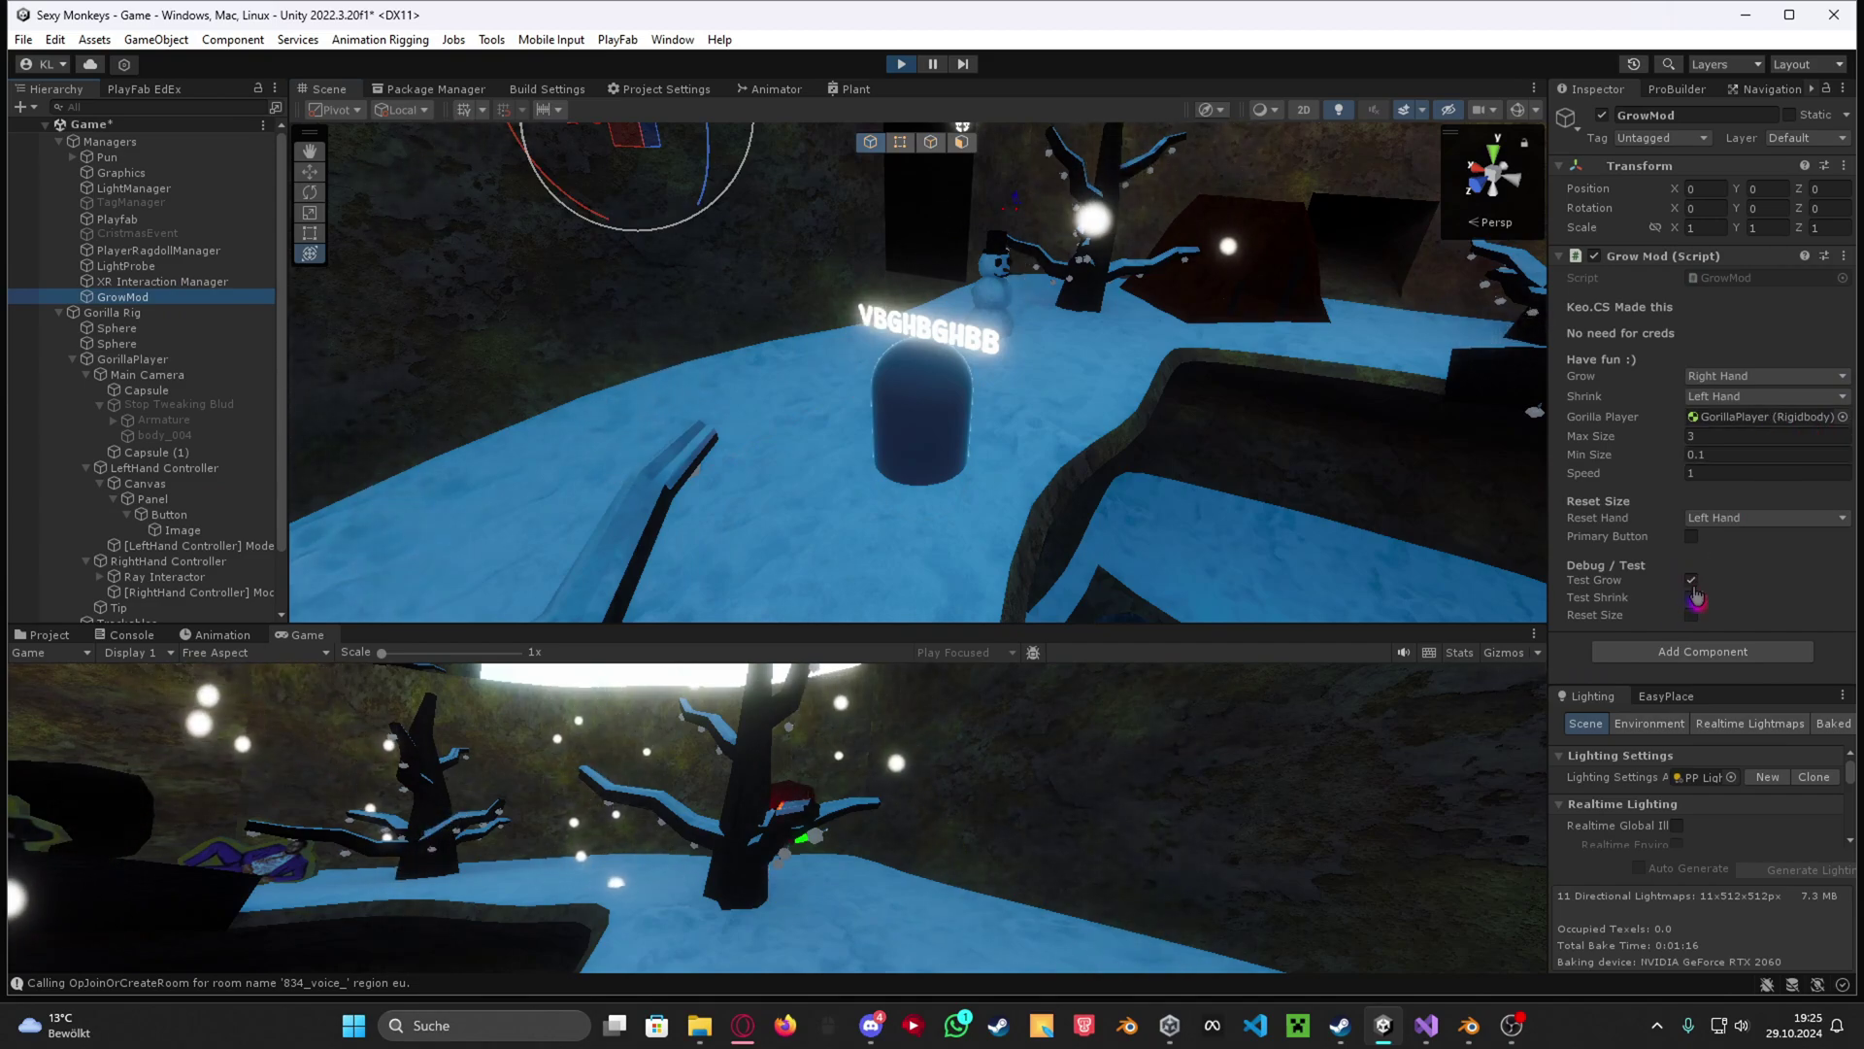
pyautogui.click(1692, 598)
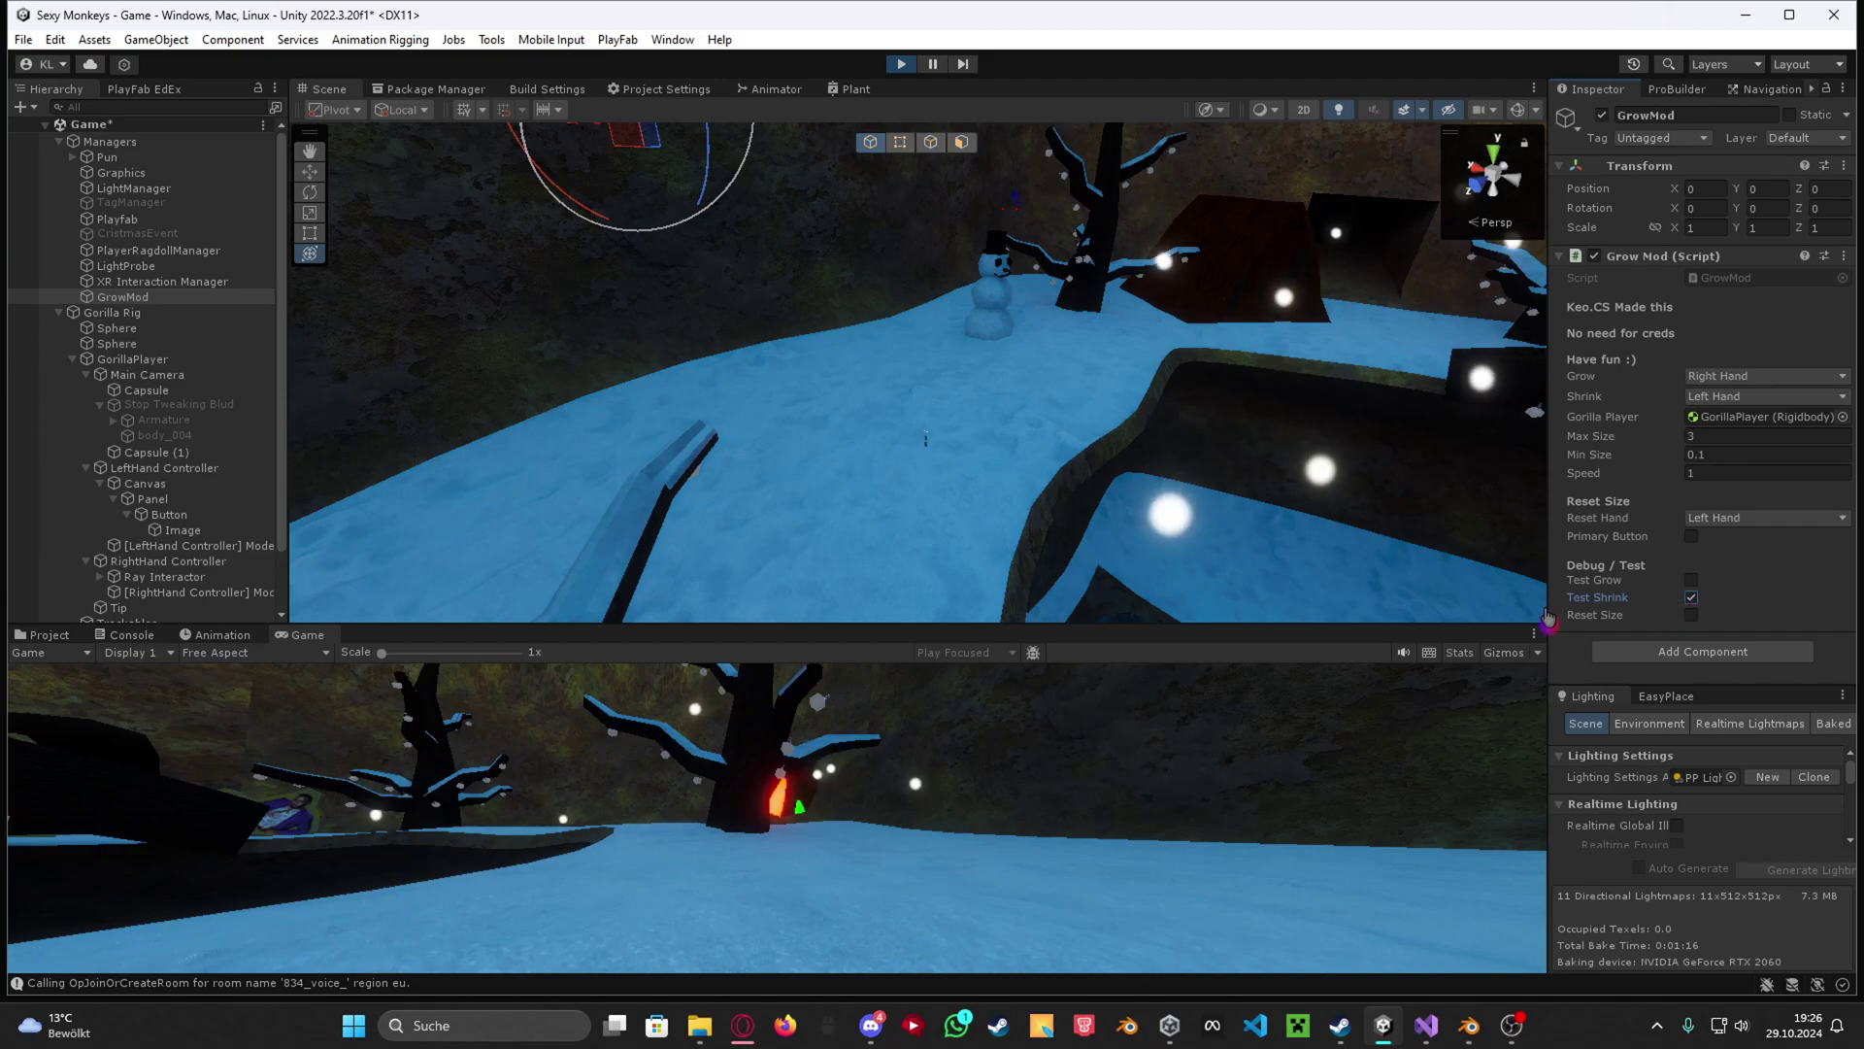
# Turn off Test Shrink, trigger Reset Size on GrowMod, and inspect the GorillaPlayer object.
pyautogui.moveTo(1336, 475)
pyautogui.mouseDown(button='right')
pyautogui.moveTo(1355, 517)
pyautogui.moveTo(1323, 521)
pyautogui.moveTo(1301, 476)
pyautogui.mouseUp(button='right')
pyautogui.press('w')
pyautogui.click(1690, 615)
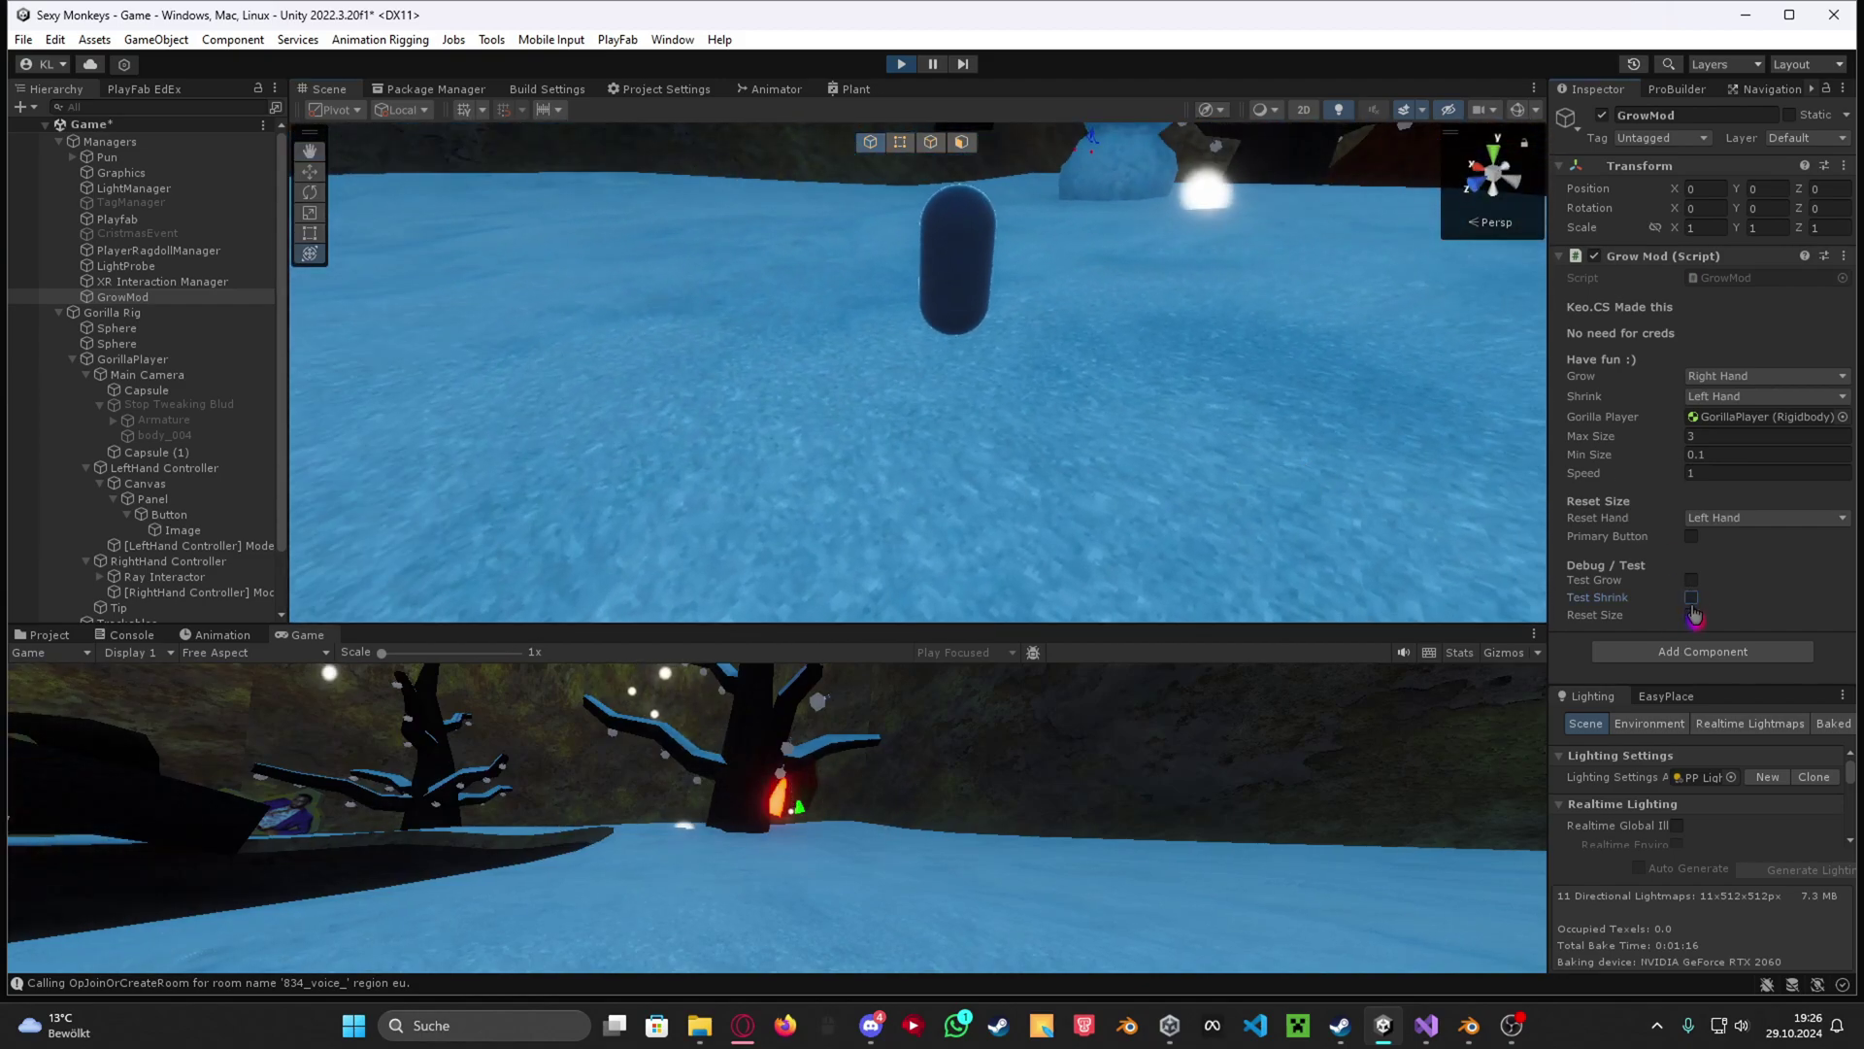
pyautogui.moveTo(1180, 473); pyautogui.dragTo(1543, 541, button='right')
pyautogui.click(1690, 614)
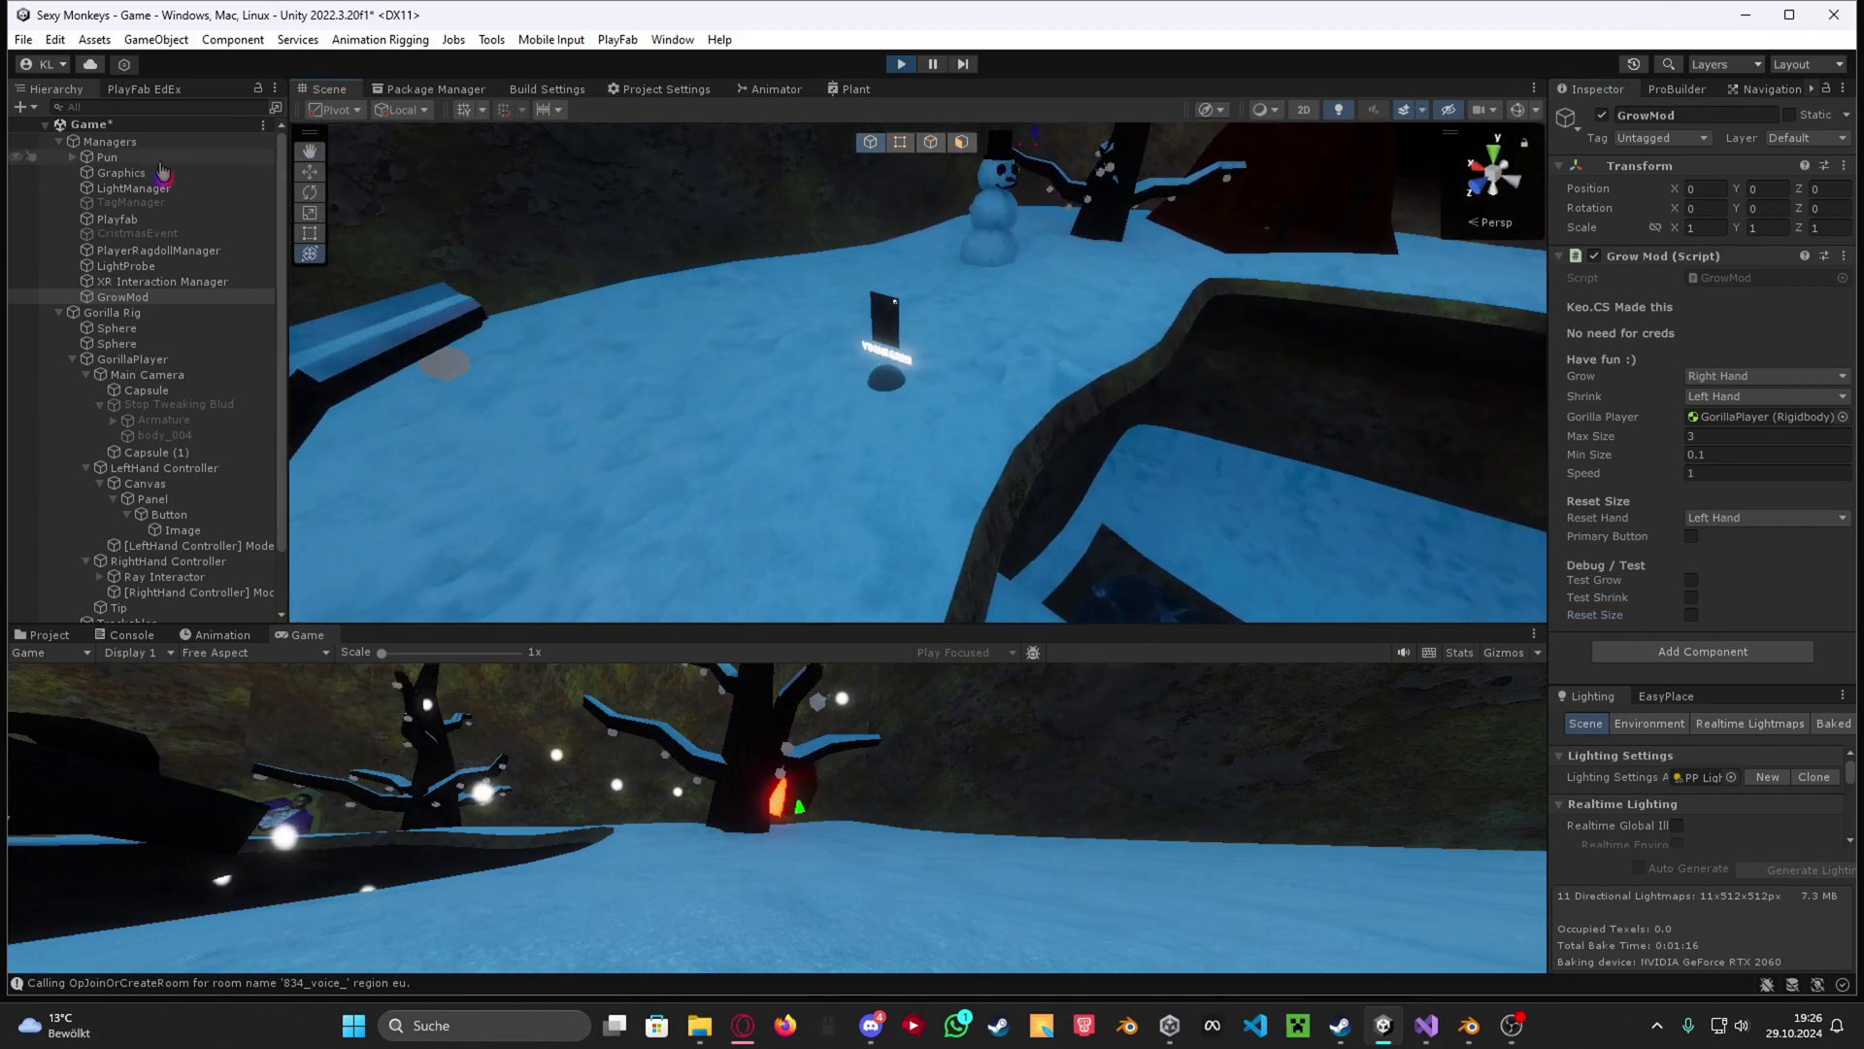
pyautogui.click(146, 360)
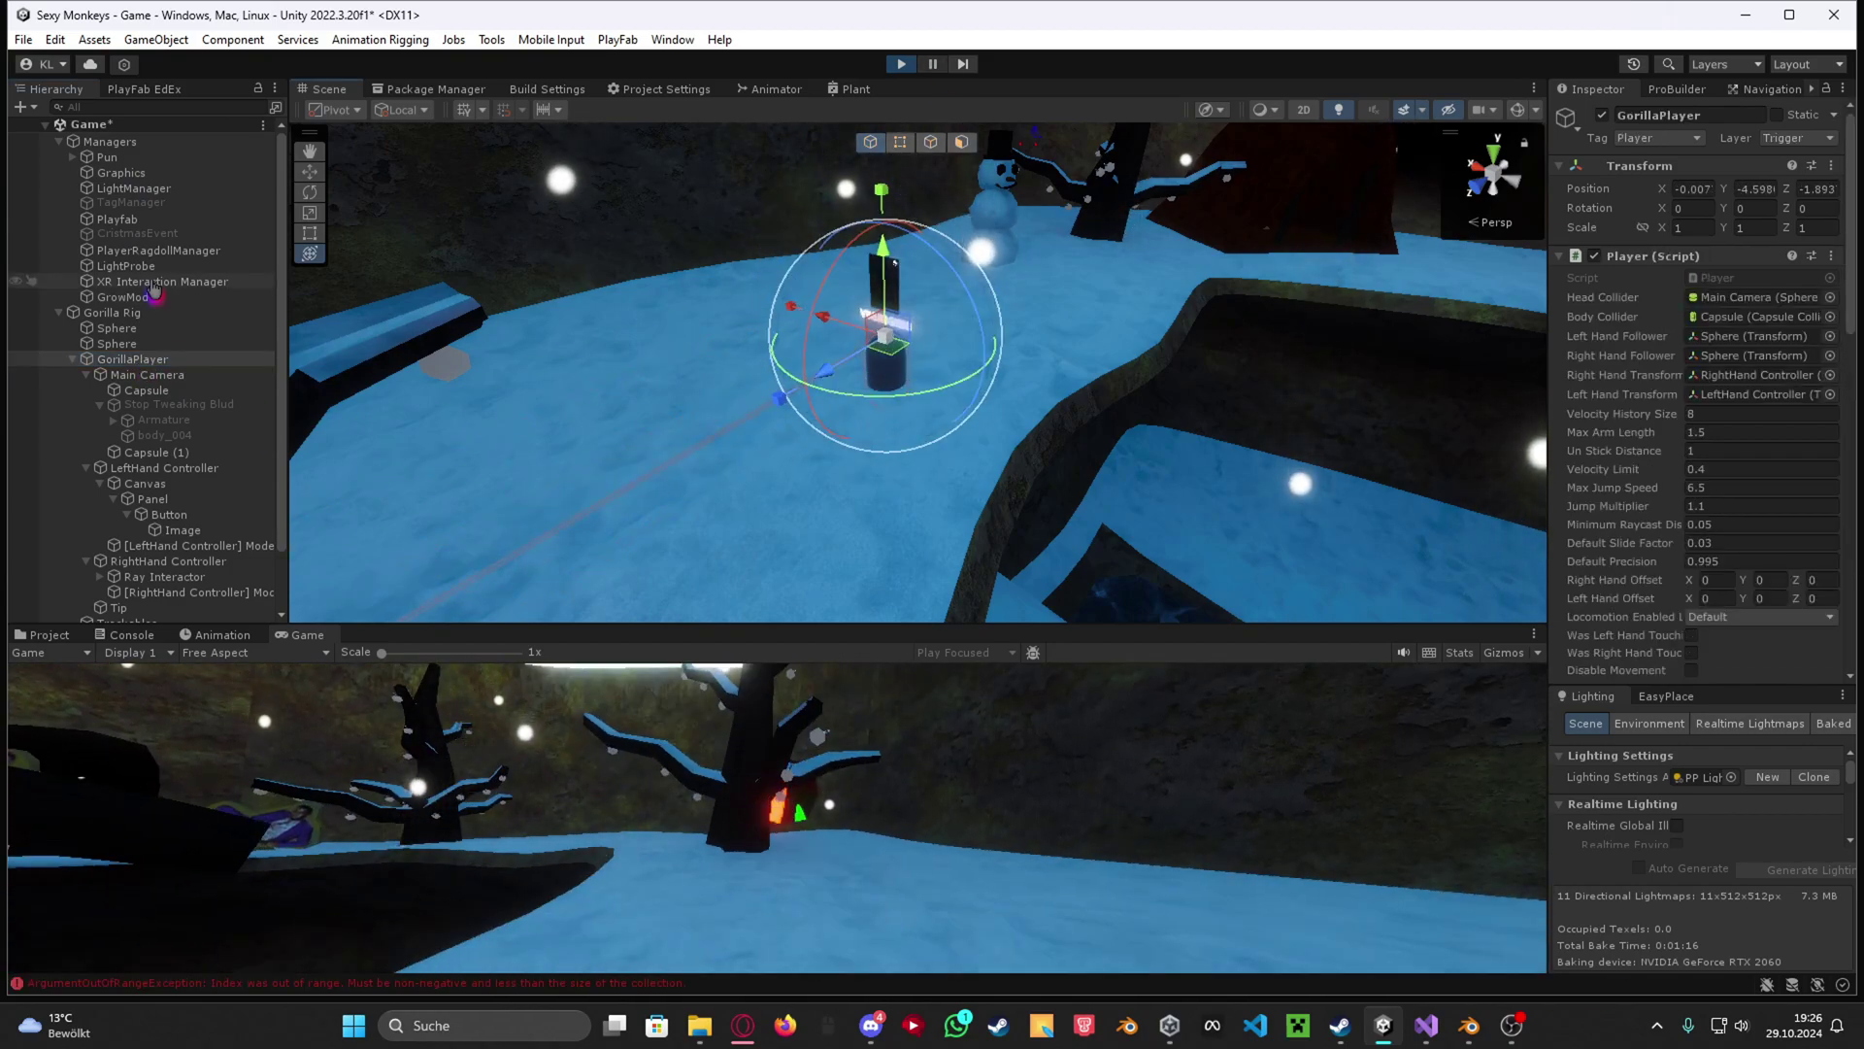
# Test GrowMod's shrinking and growing once more by toggling Test Shrink and Test Grow, and reset the player's size.
pyautogui.click(124, 296)
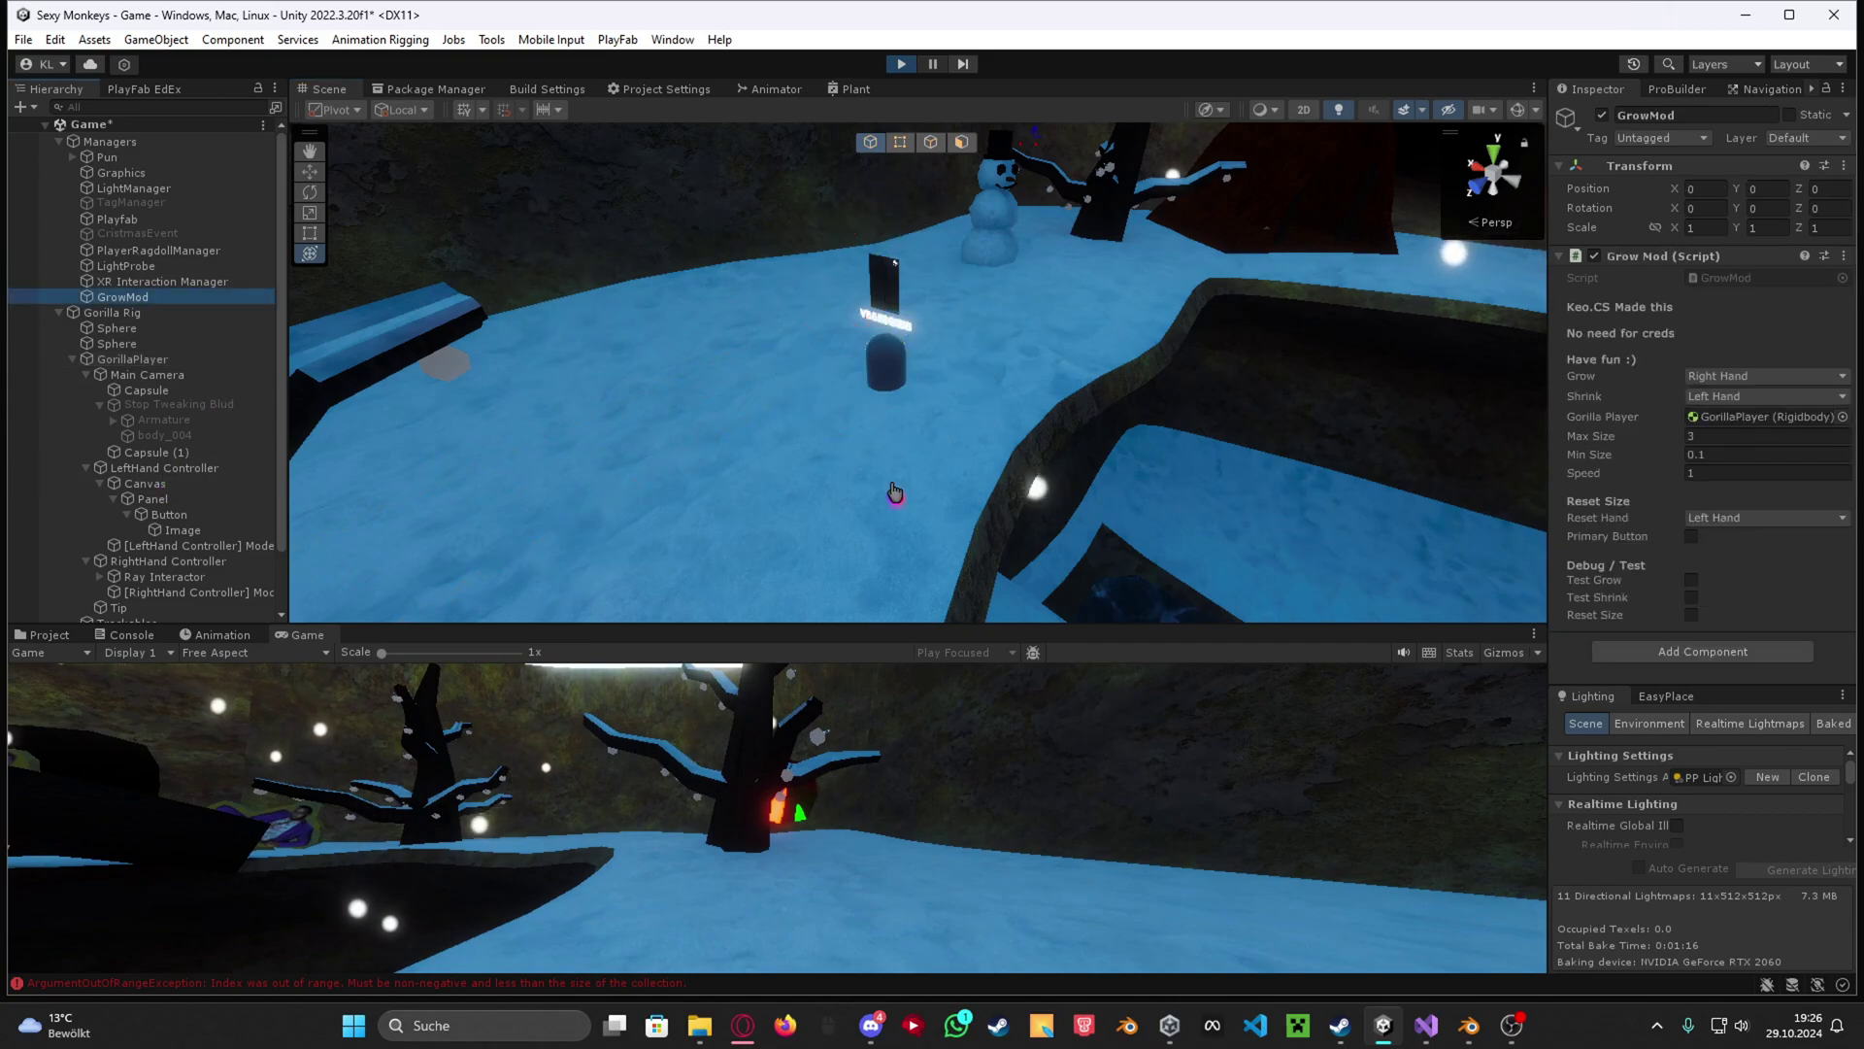
pyautogui.click(1691, 581)
pyautogui.click(1692, 597)
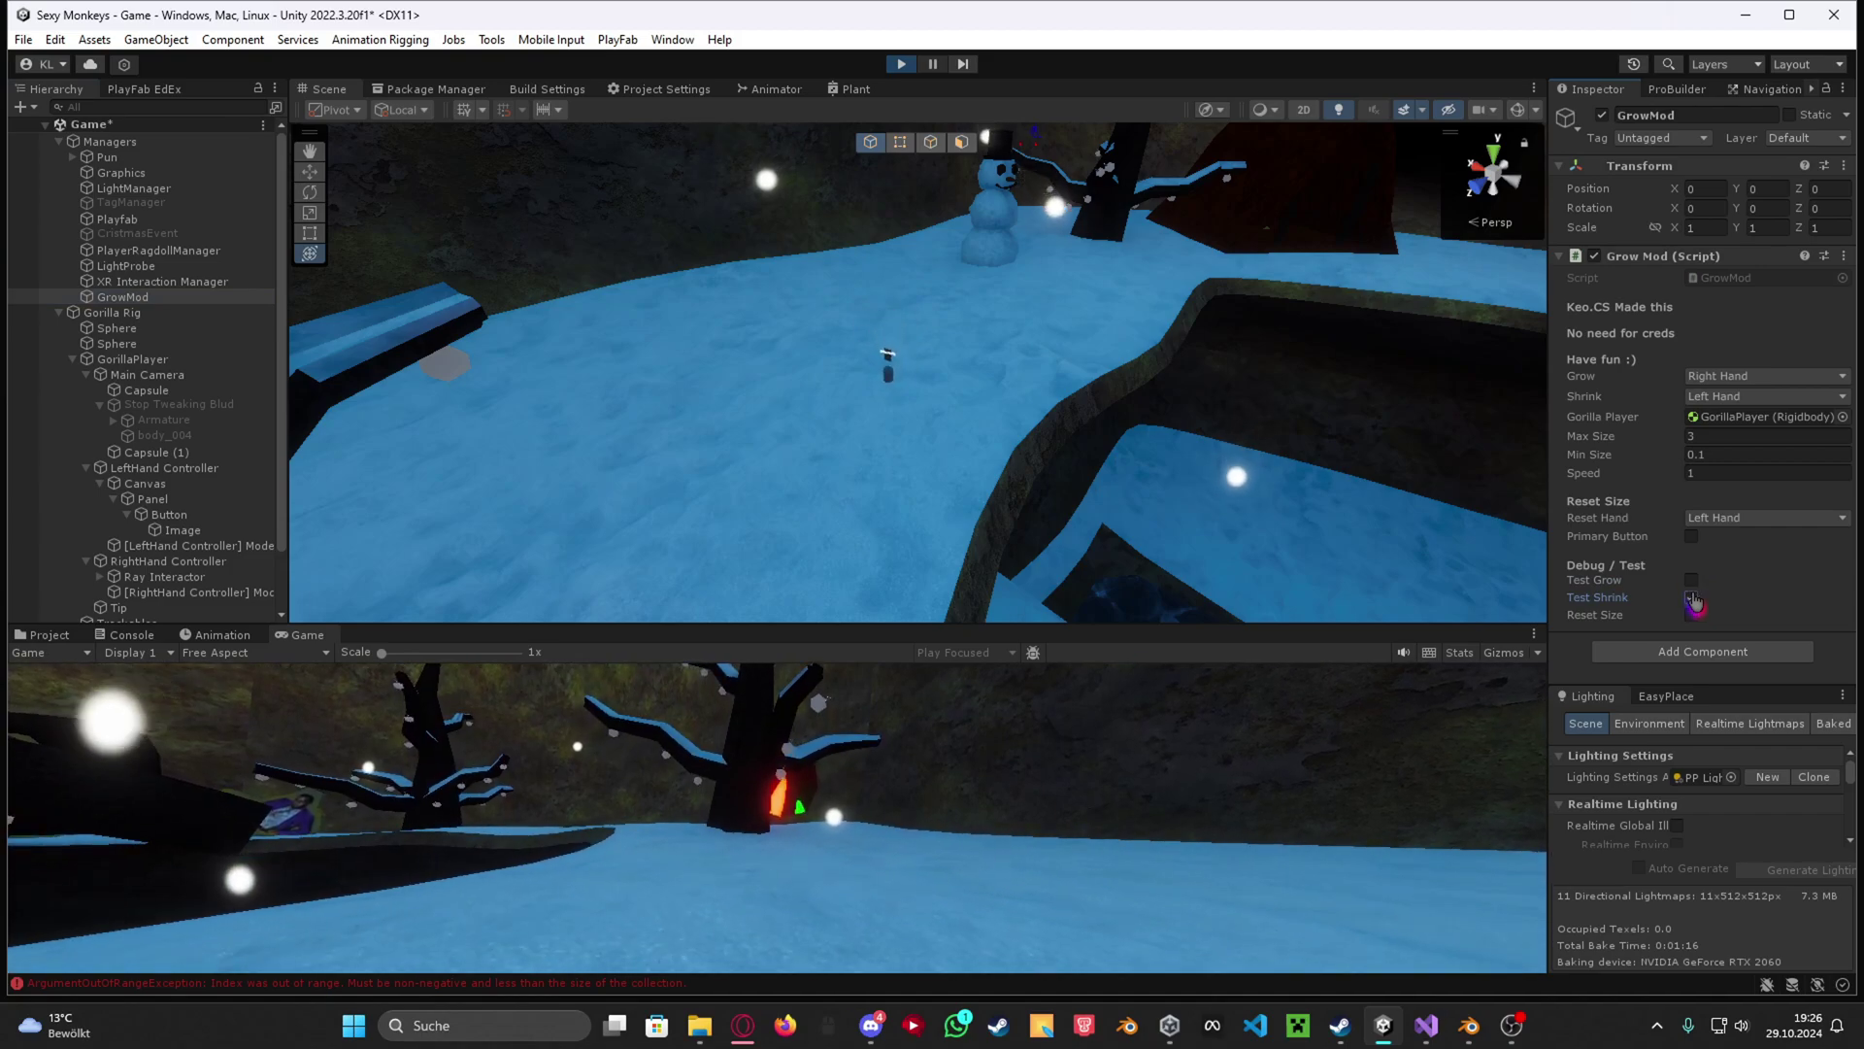
pyautogui.click(1692, 582)
pyautogui.click(1693, 582)
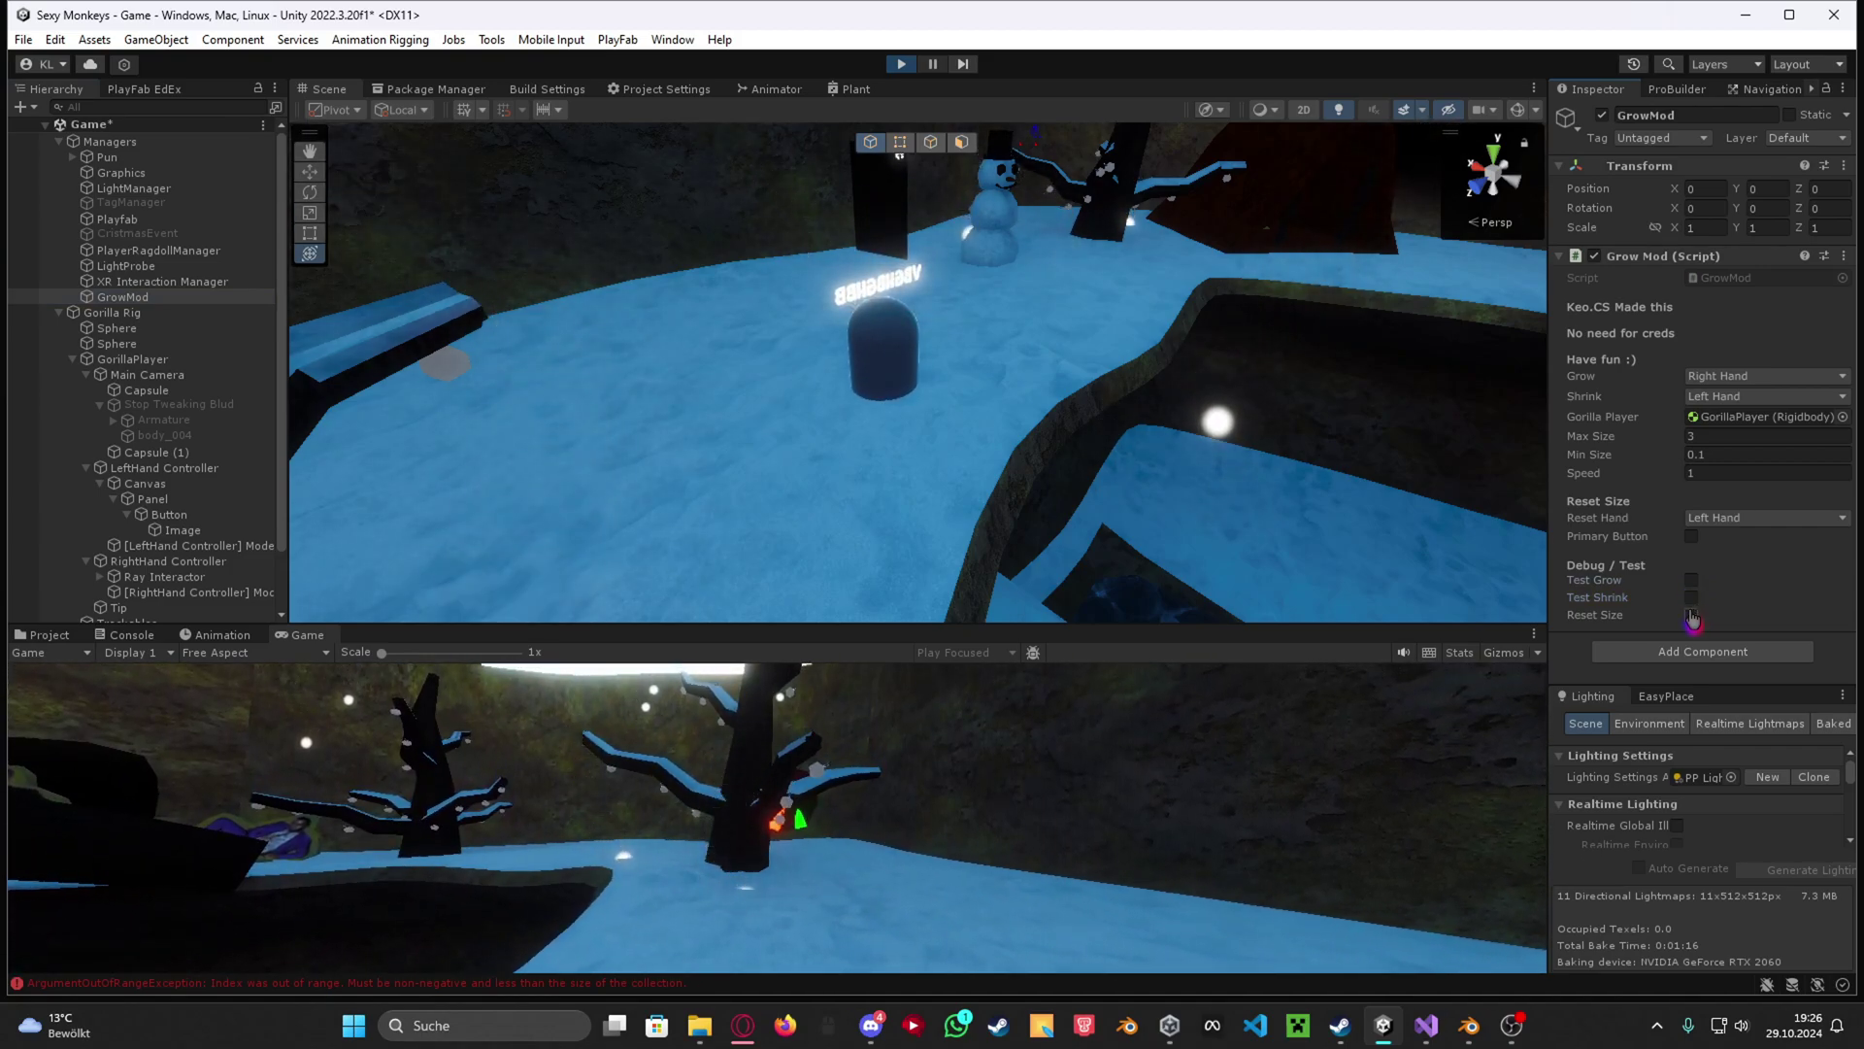
pyautogui.click(1692, 615)
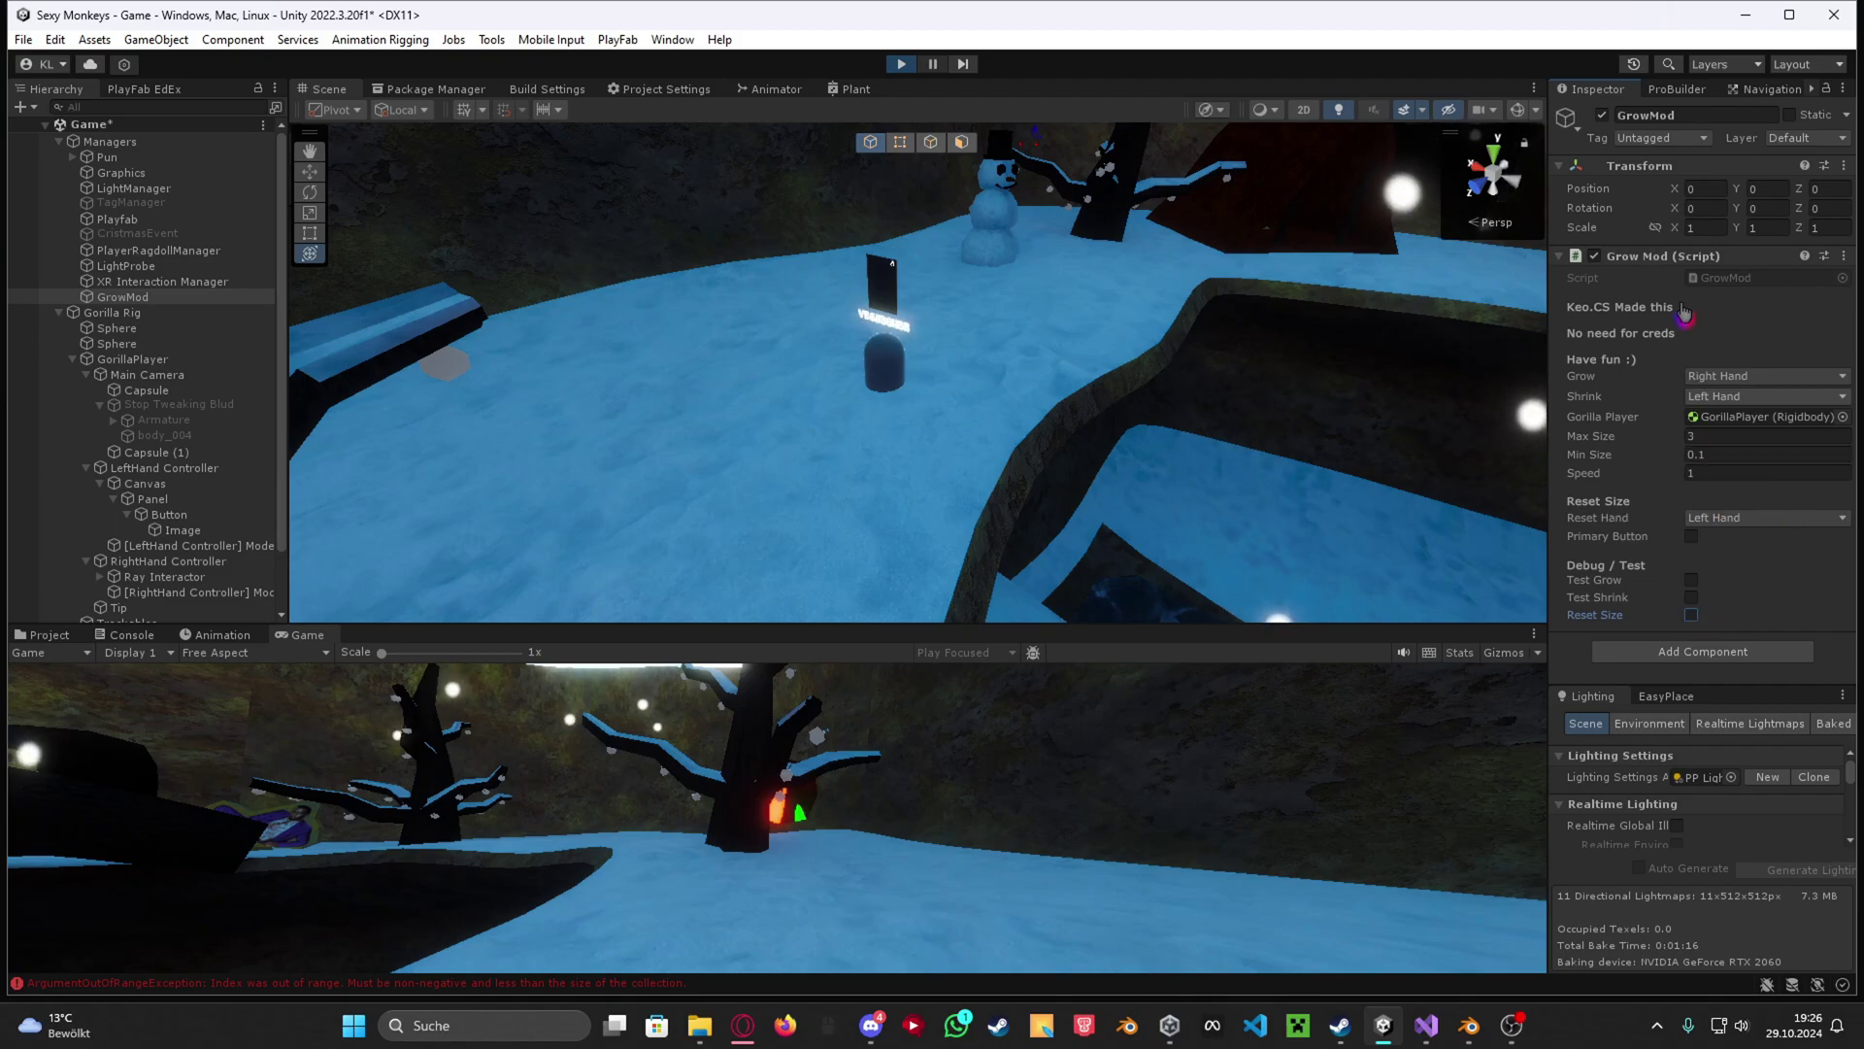